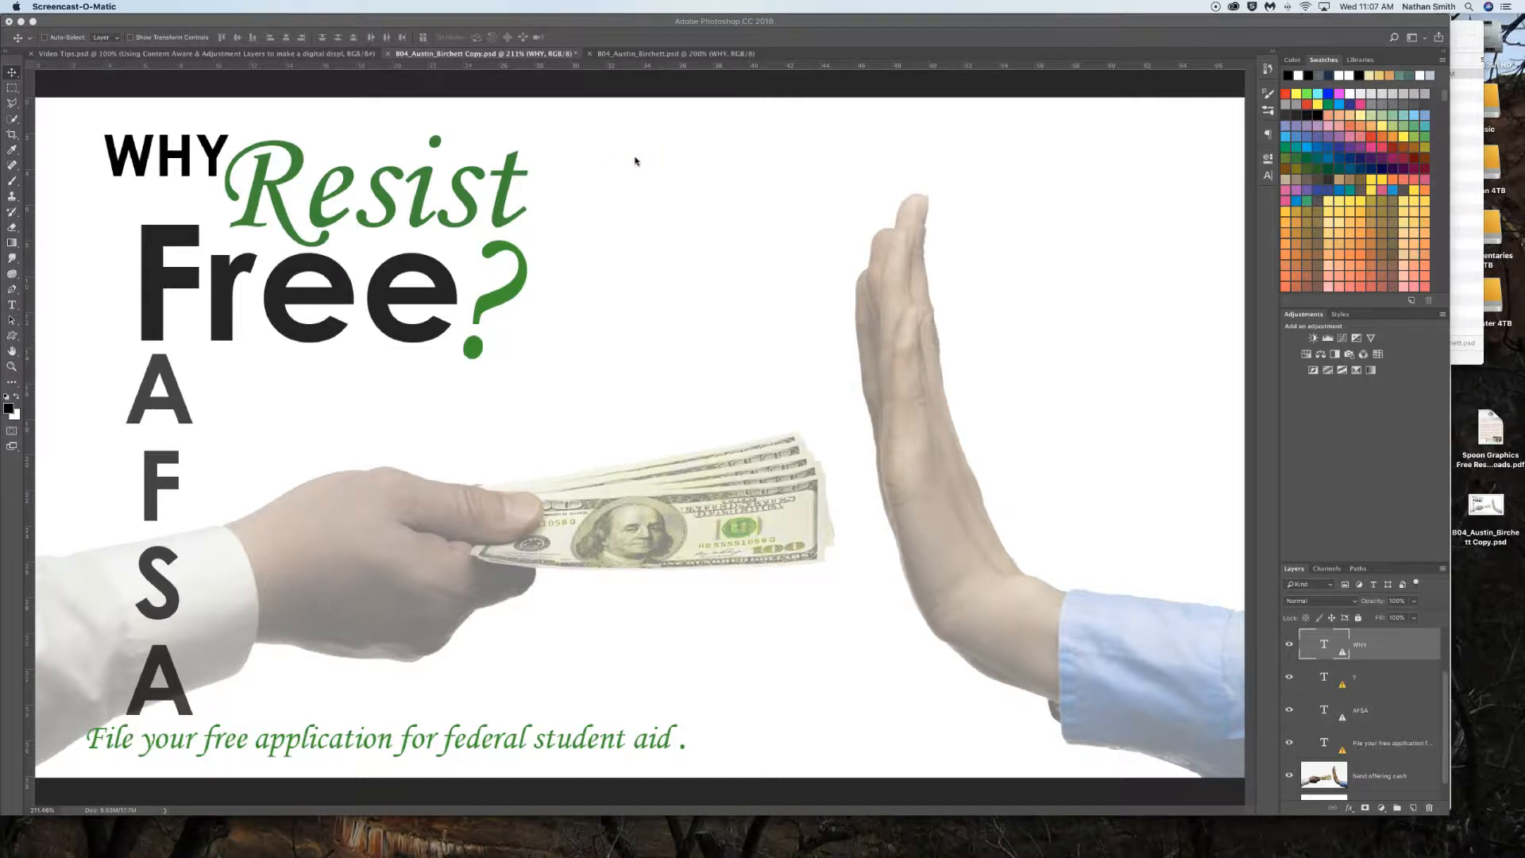
Step: Preview the poster in full-screen mode and return to the standard view
key(f)
key(f)
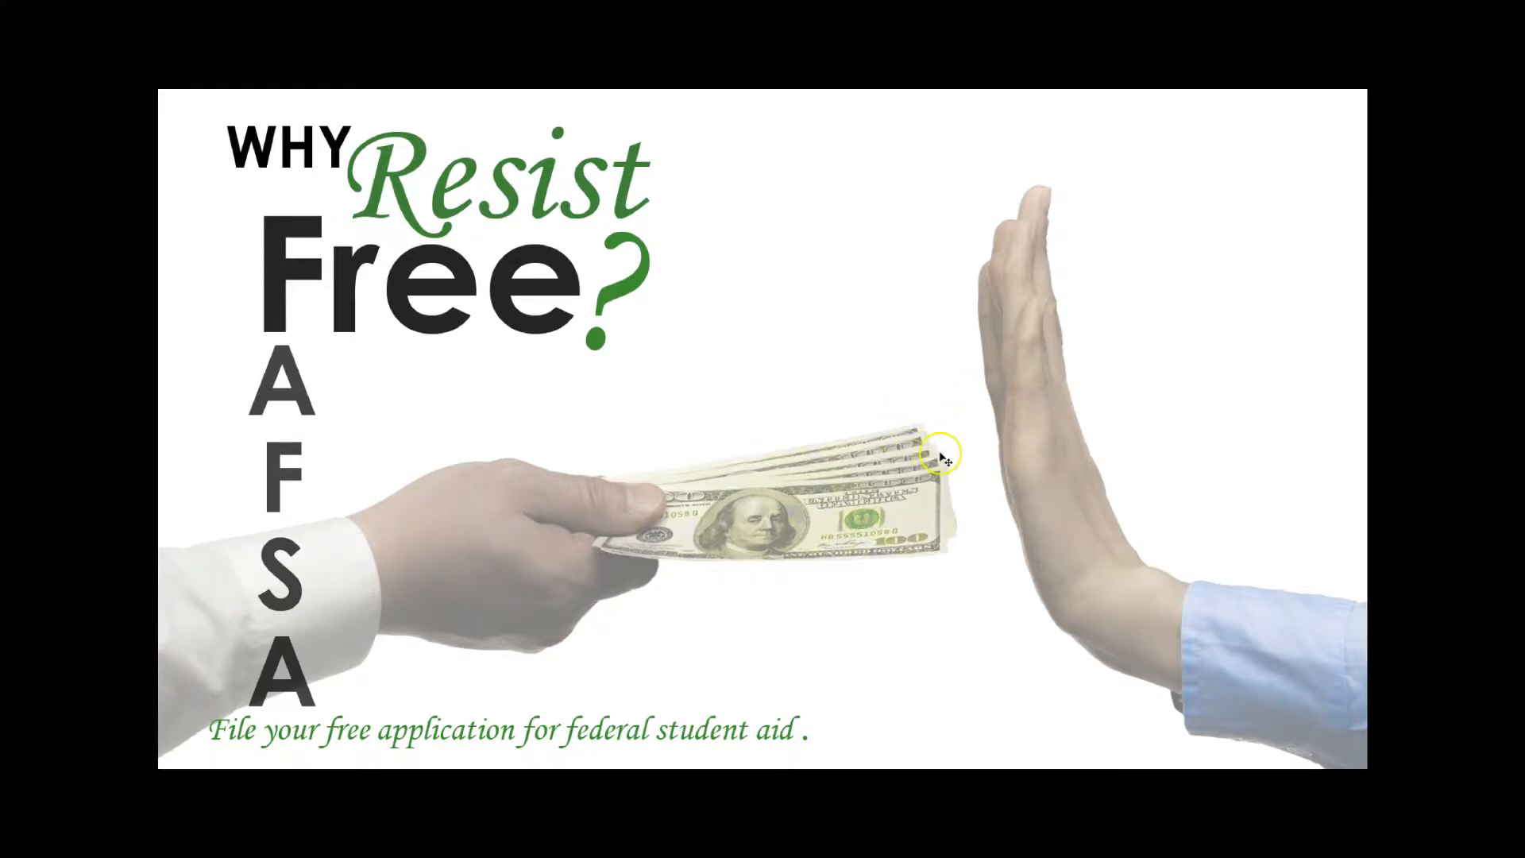
key(f)
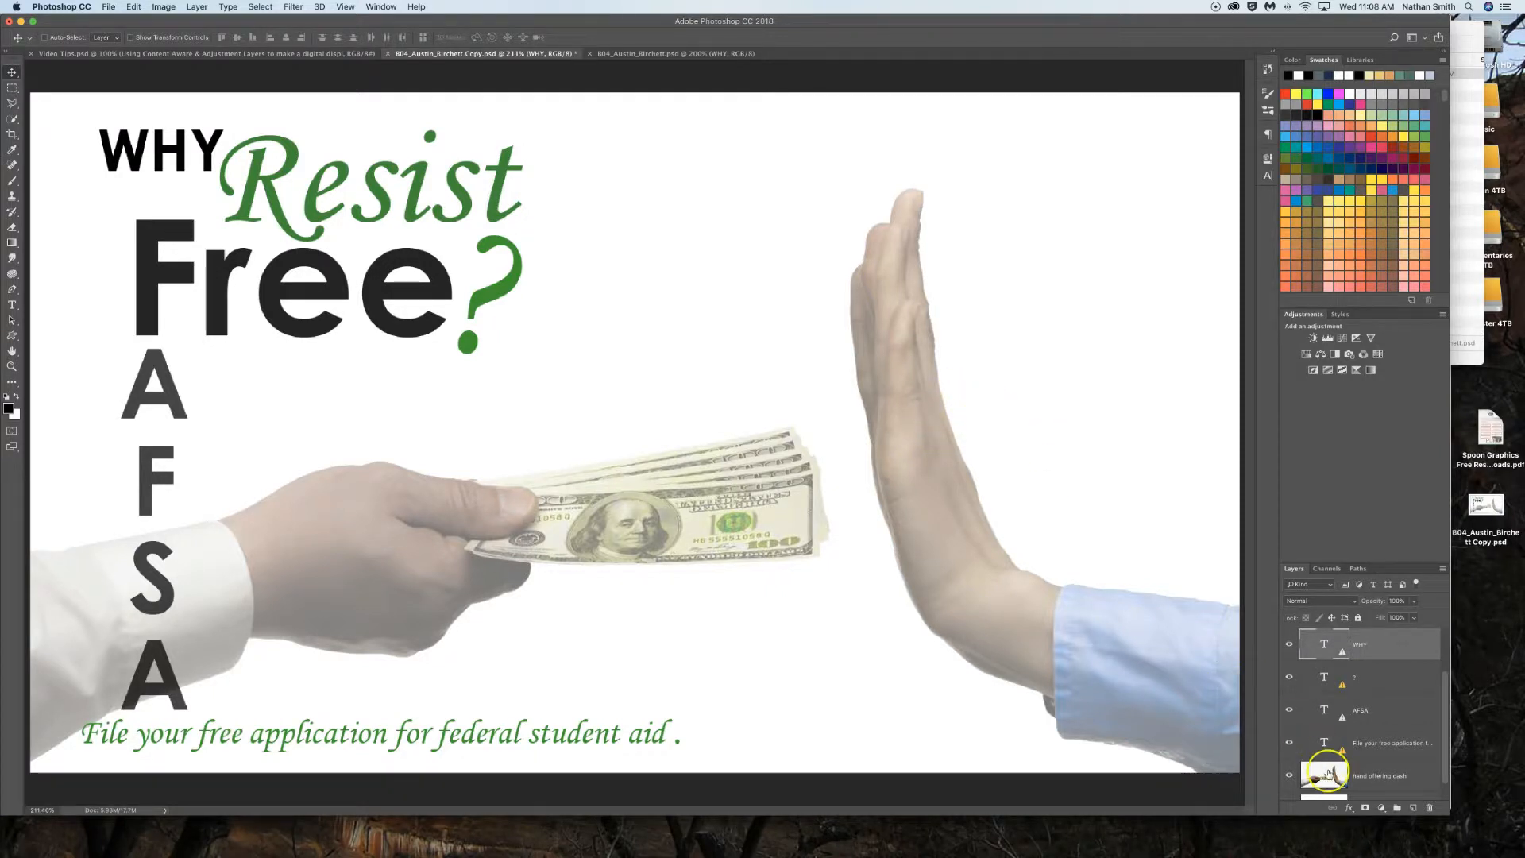
Step: Raise the opacity of the hand offering cash layer to 100%
click(1326, 776)
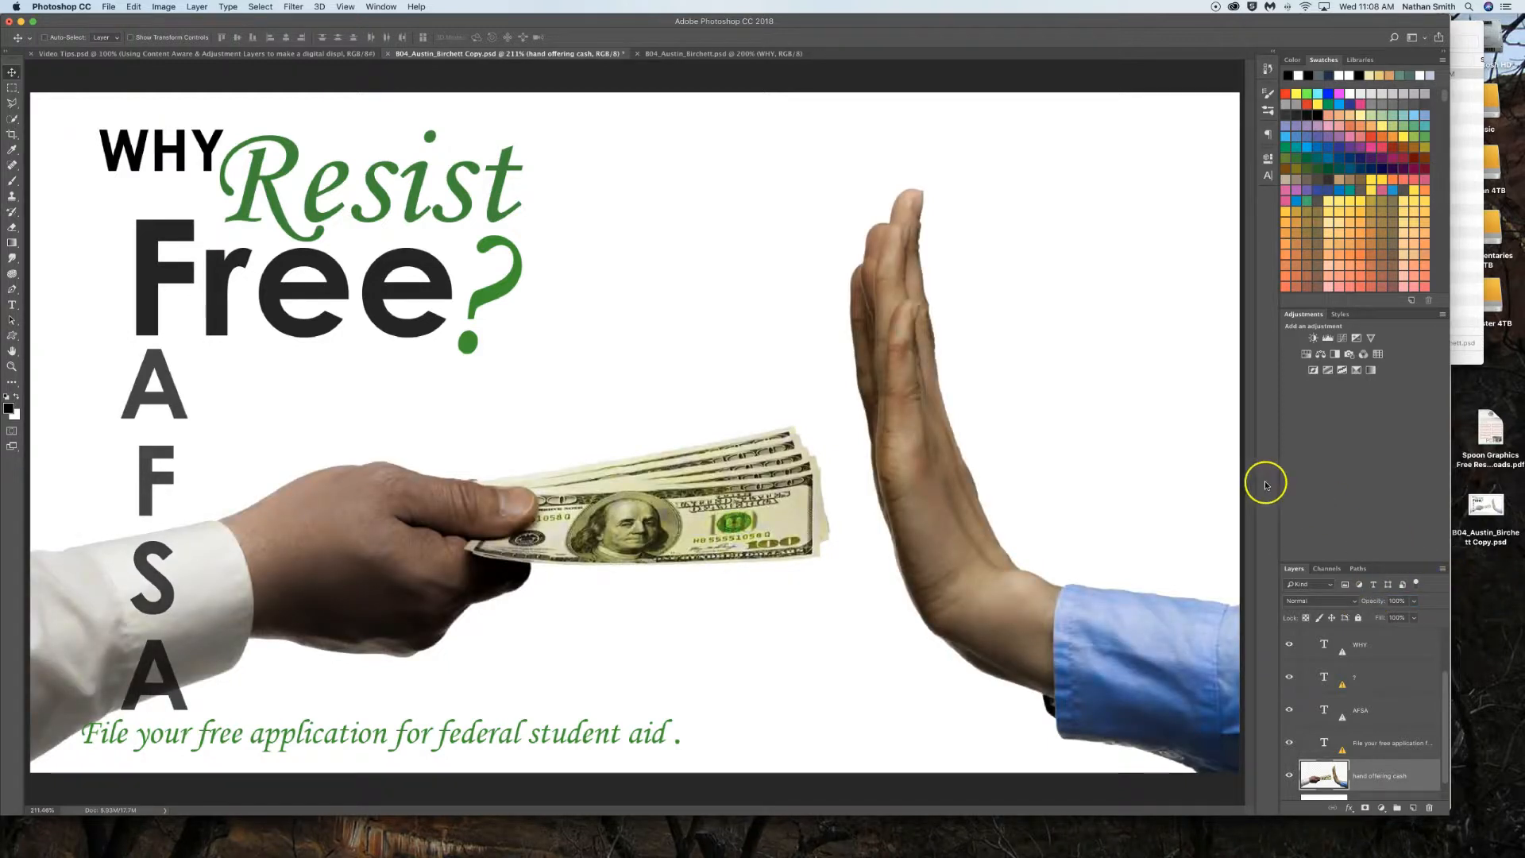
key(super+minus)
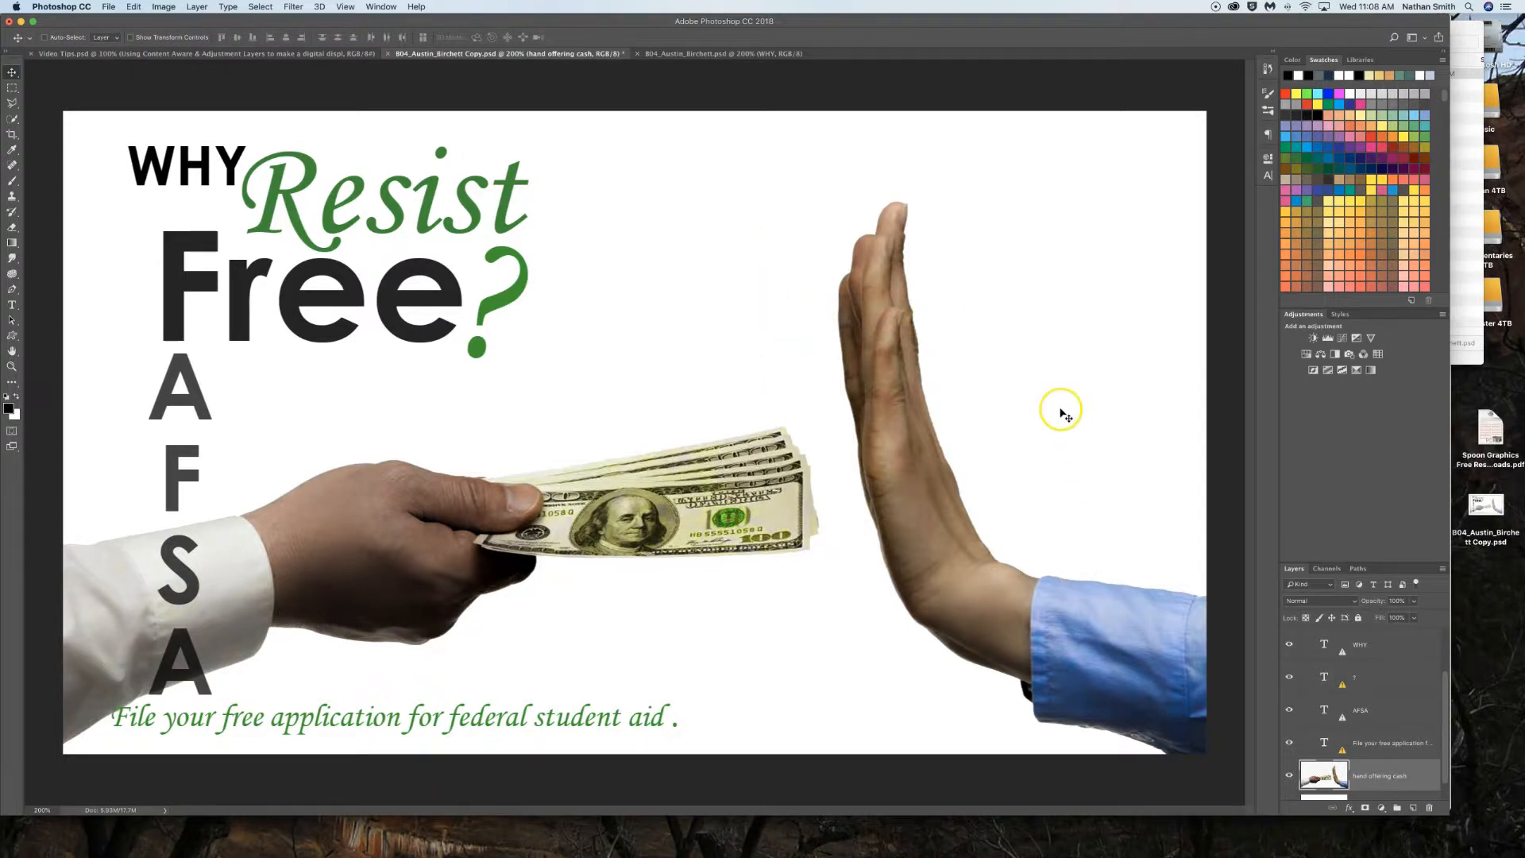
click(1077, 369)
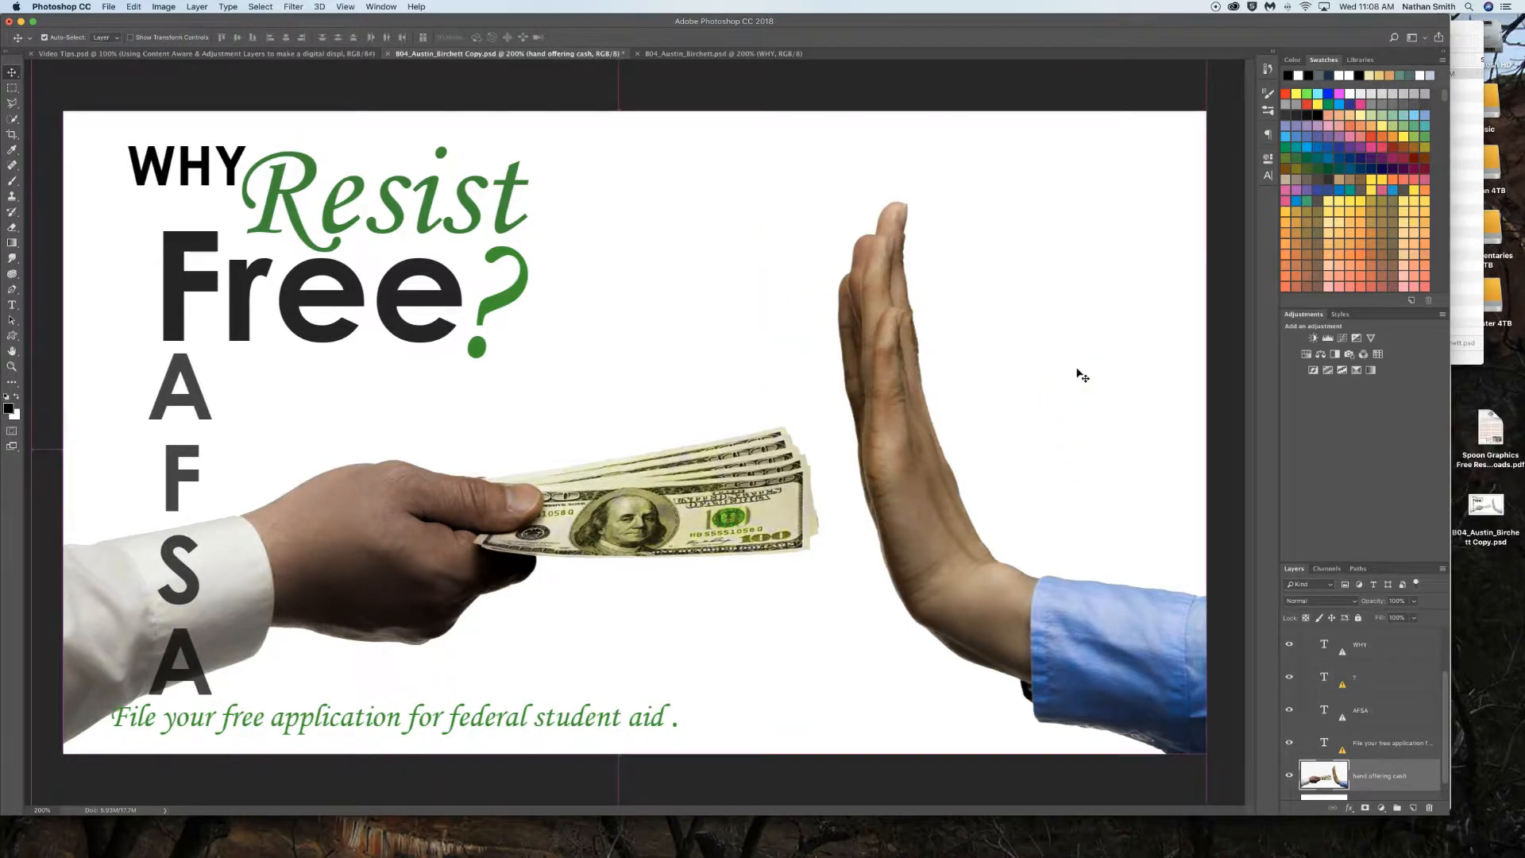
click(1078, 368)
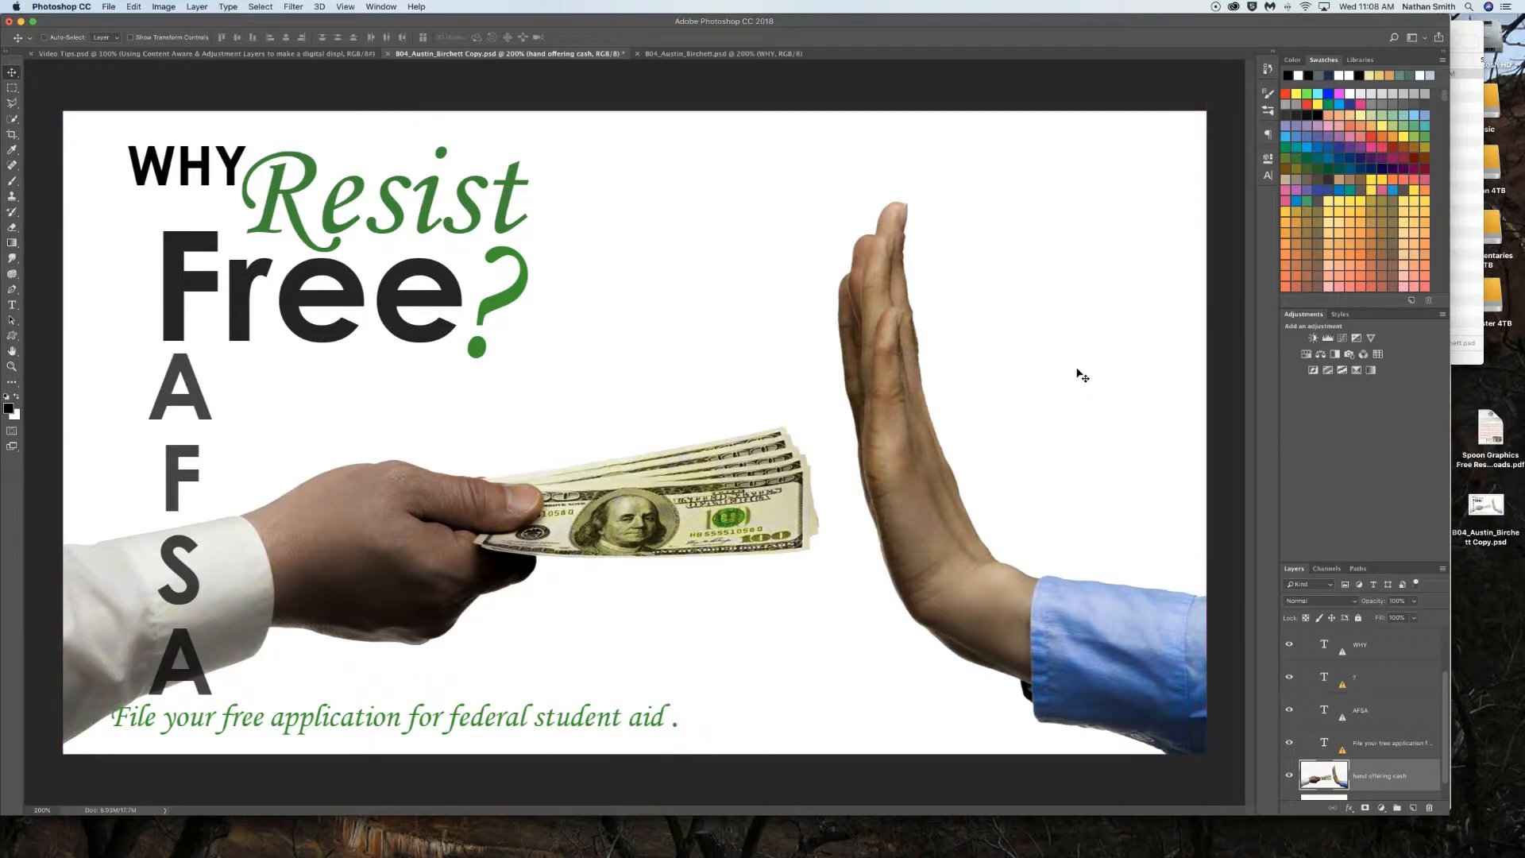
Step: Scale the hand offering cash photo up to about 109% and shift it slightly upward on the poster
key(super+t)
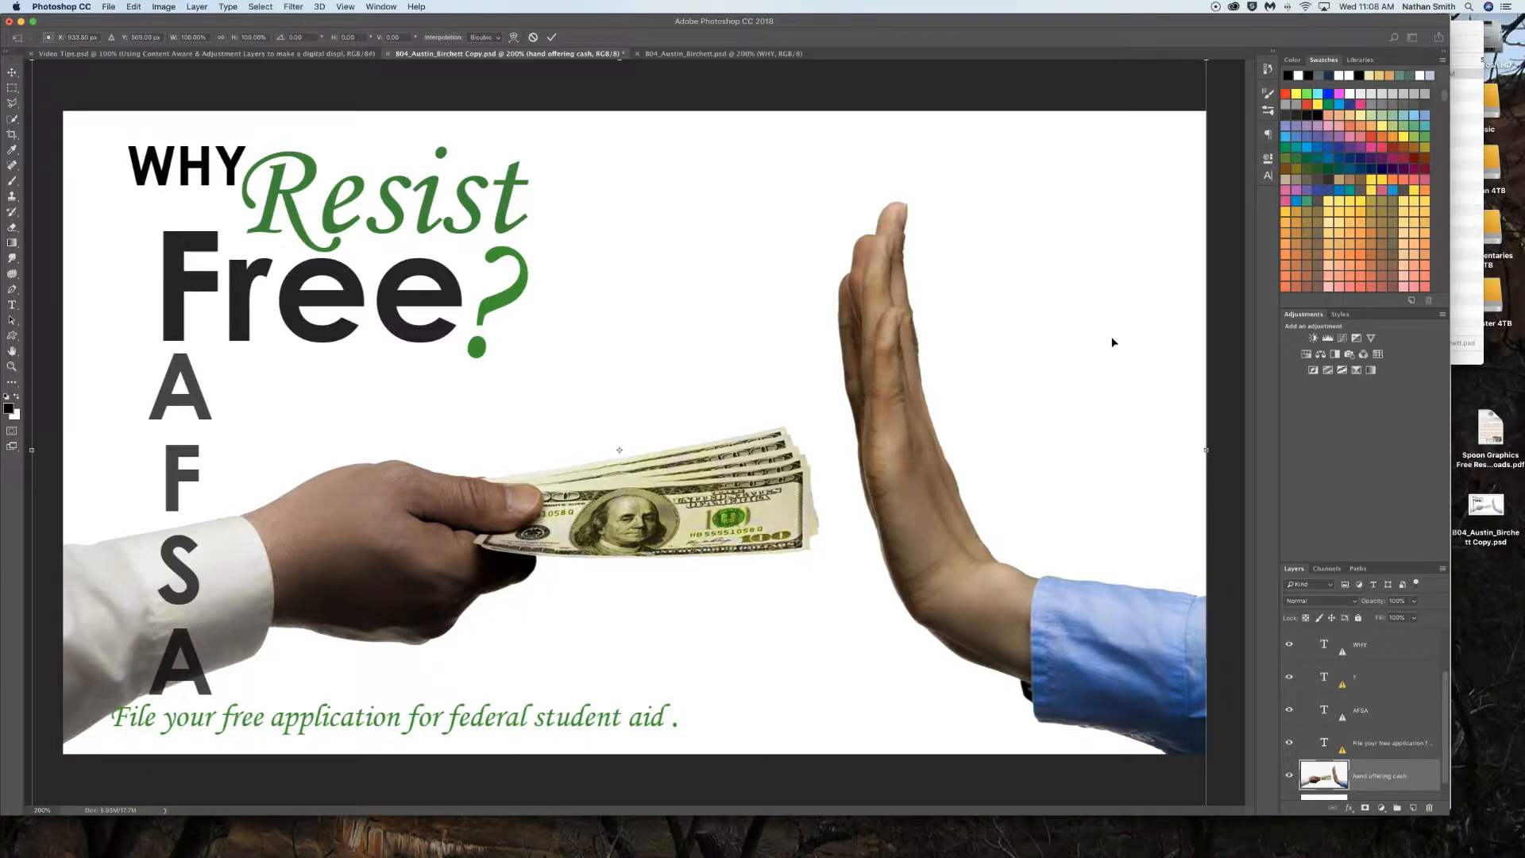
key(super+0)
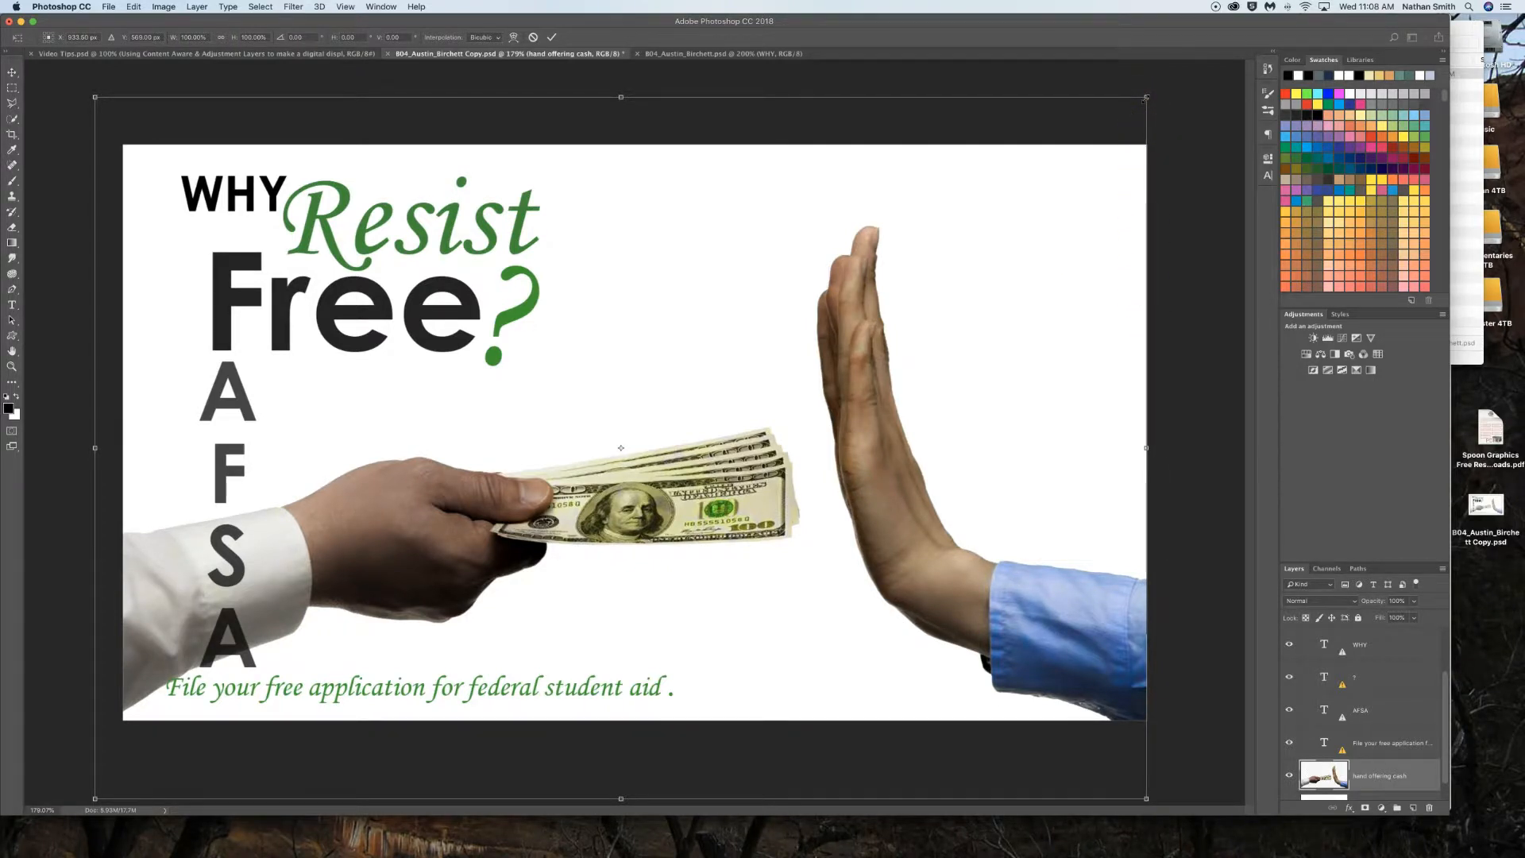
drag(1147, 97, 1195, 61)
mouse_move(1089, 208)
mouse_down()
mouse_move(1098, 182)
mouse_move(1083, 186)
mouse_up()
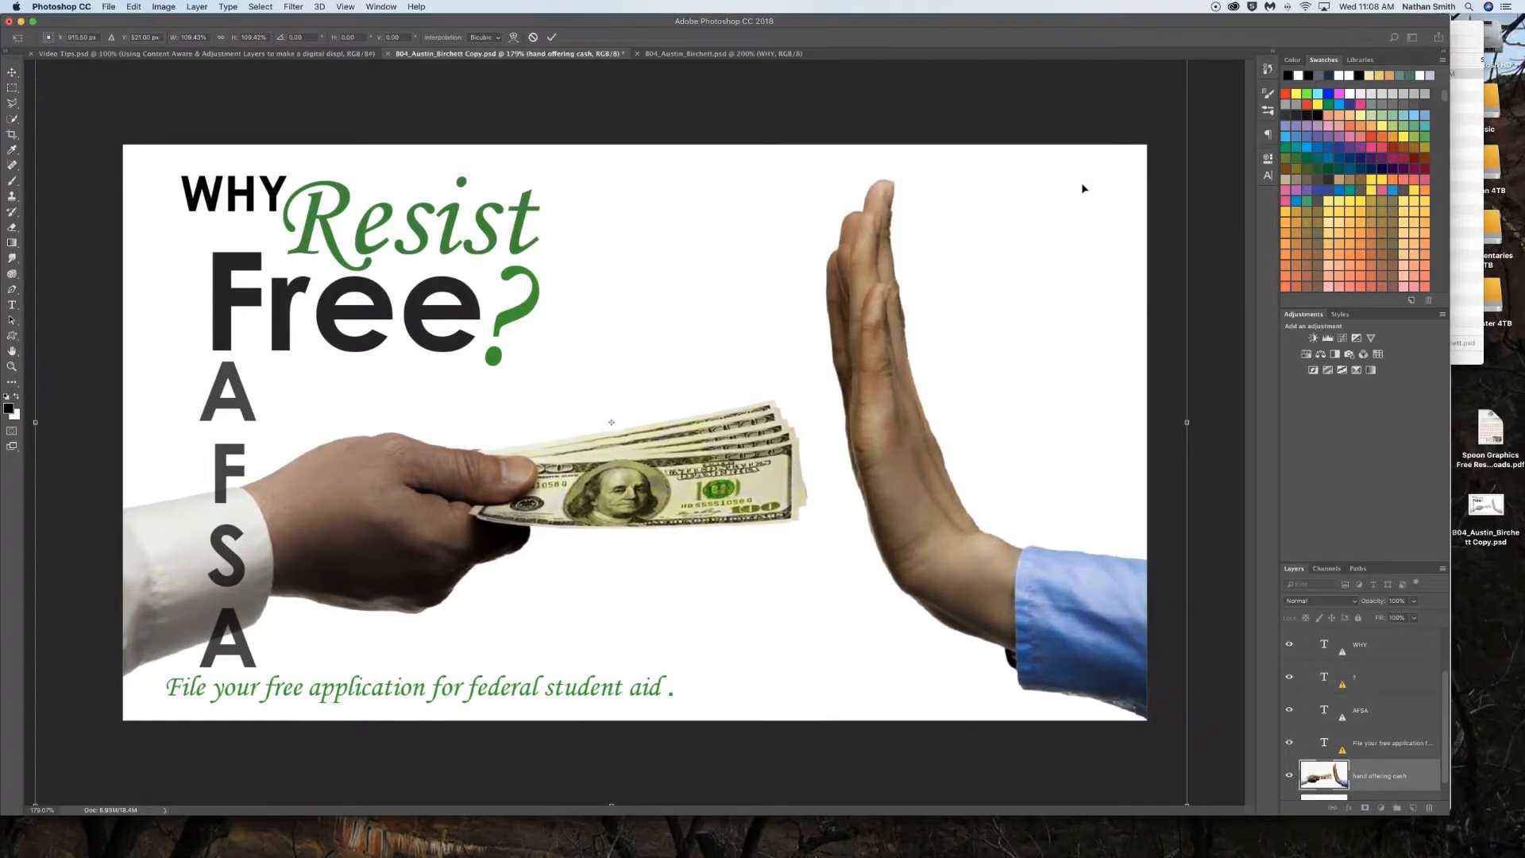
key(Return)
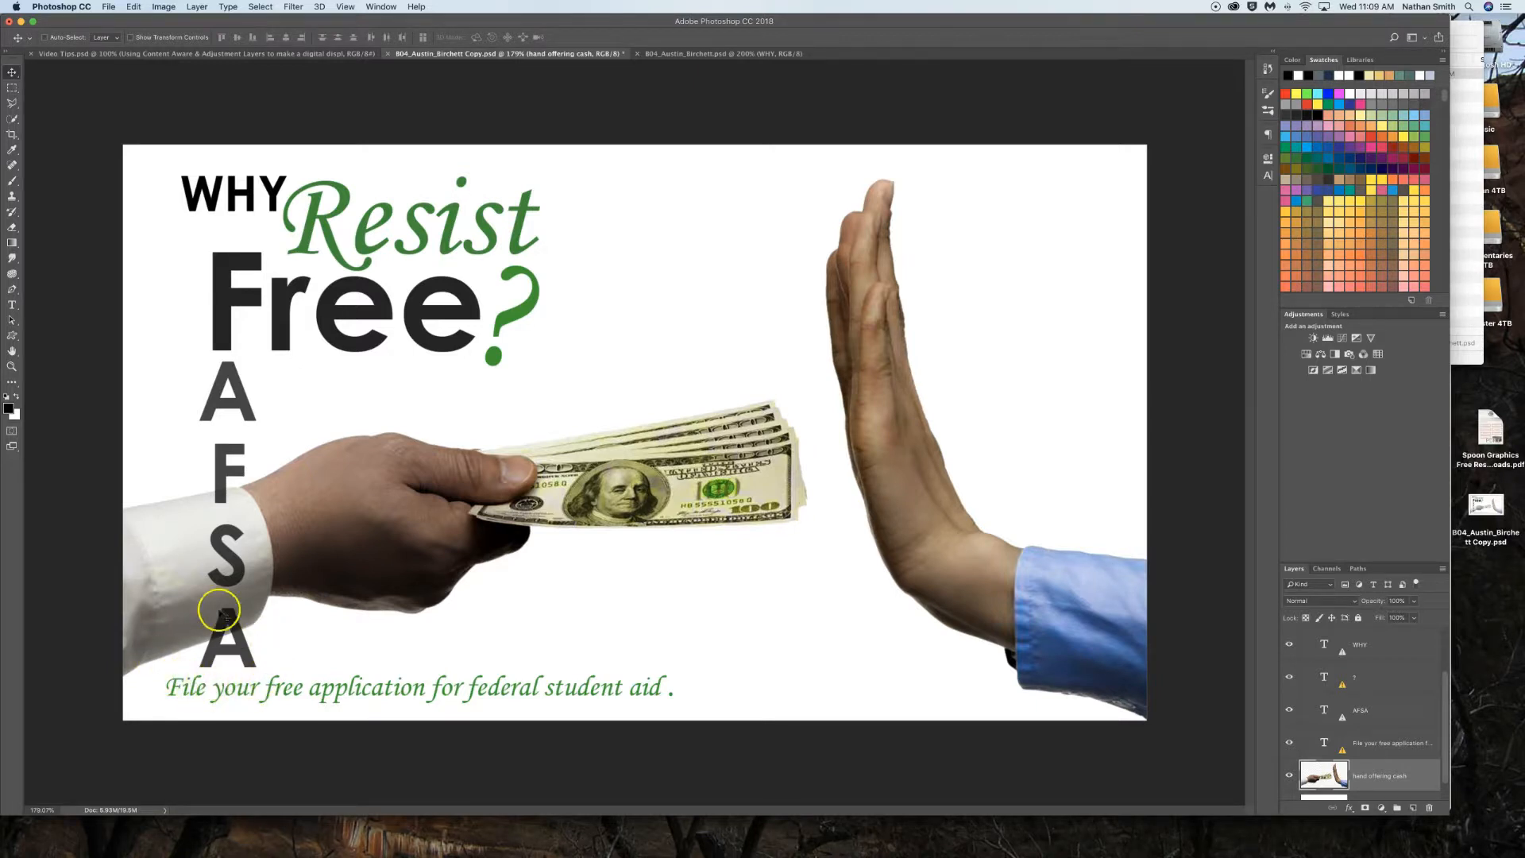
Step: Show the rulers and place a vertical guide through the stem of the F in "Free"
click(344, 7)
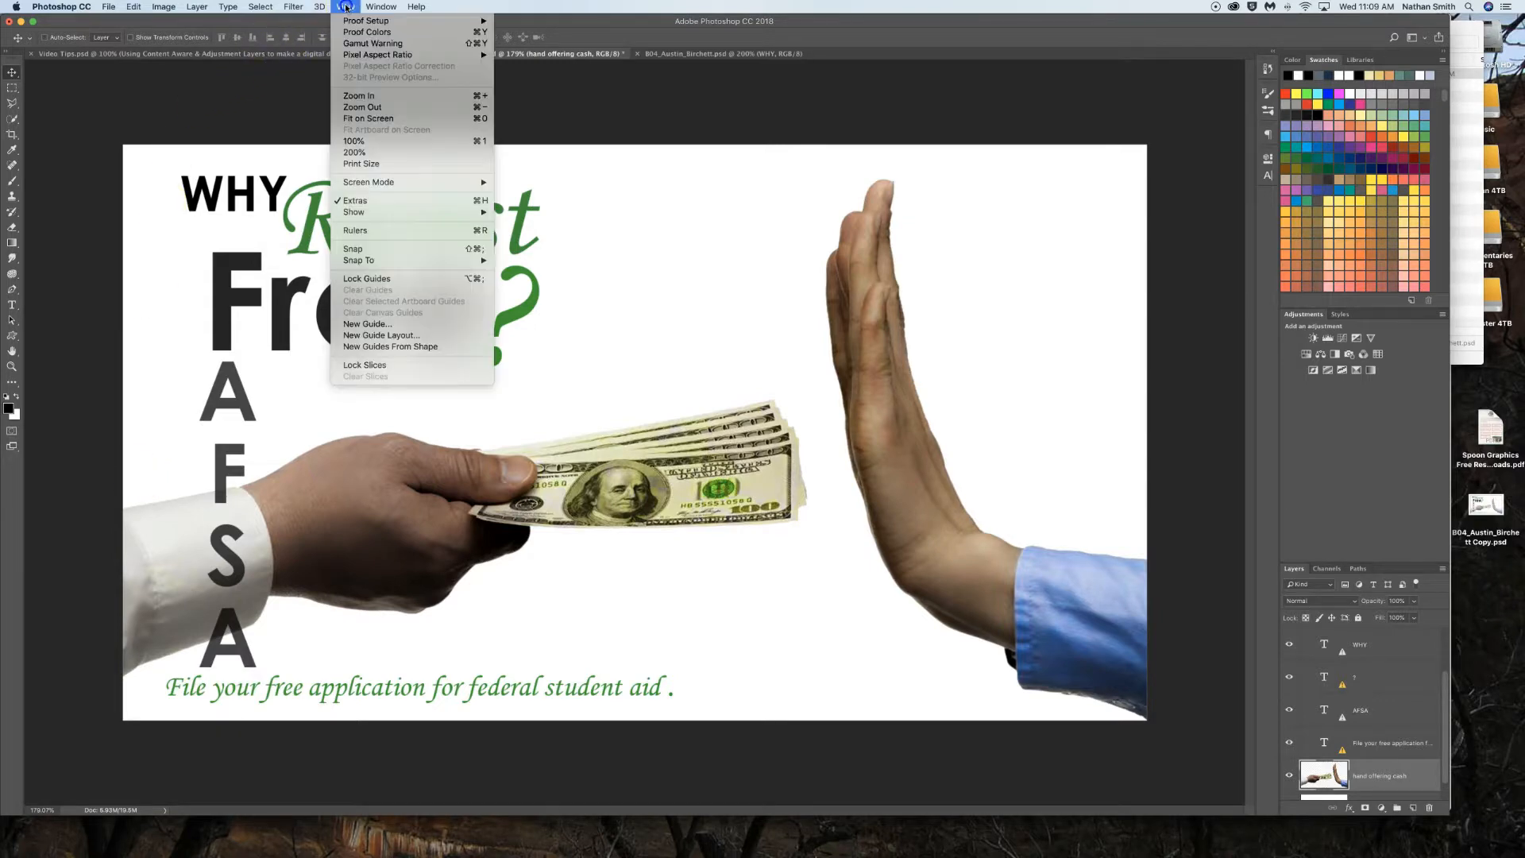
click(369, 231)
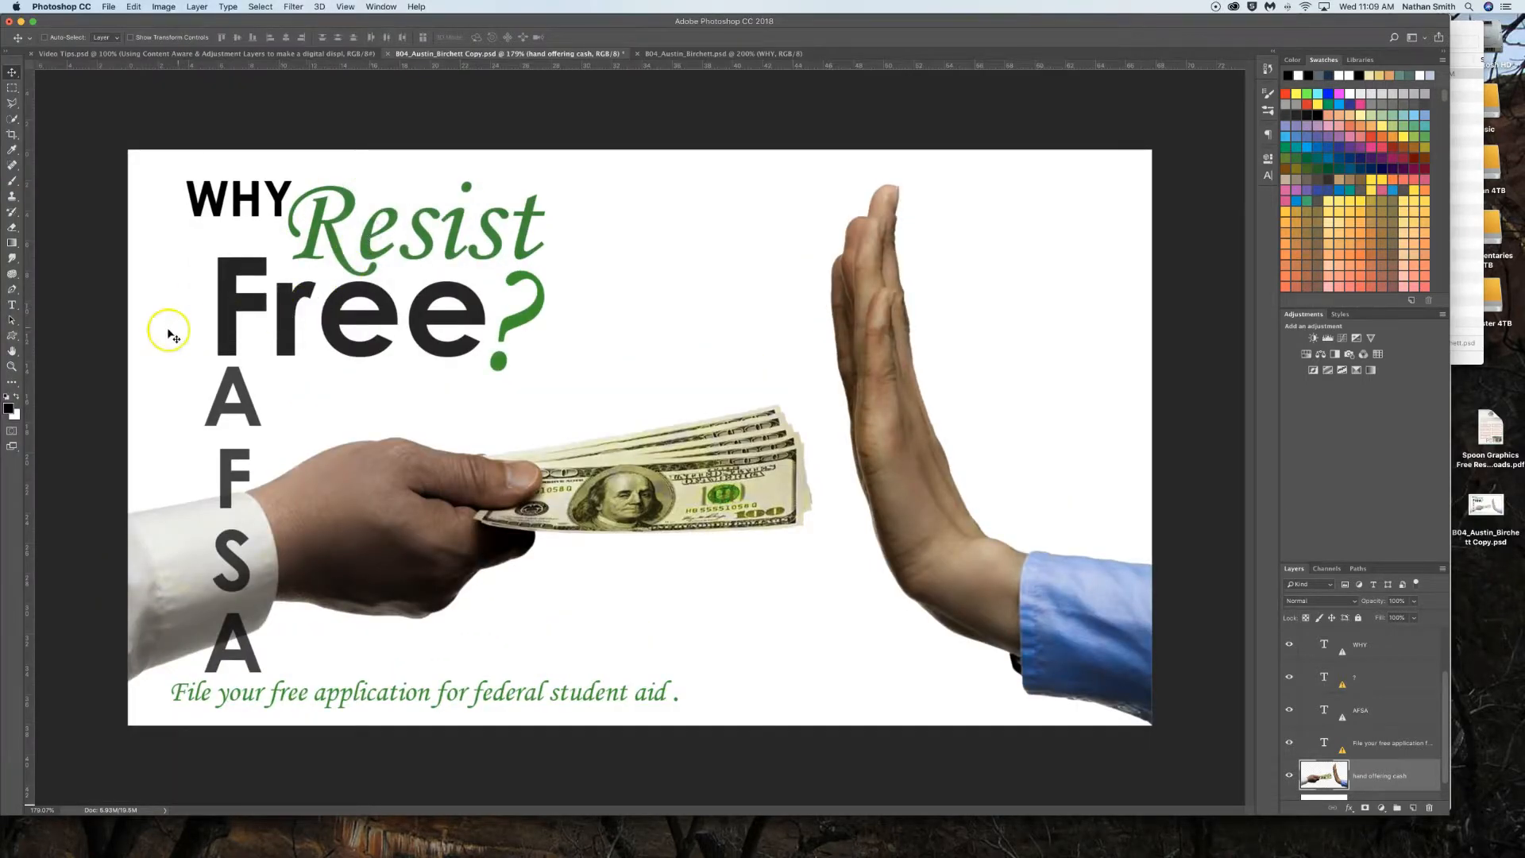
drag(29, 362, 229, 344)
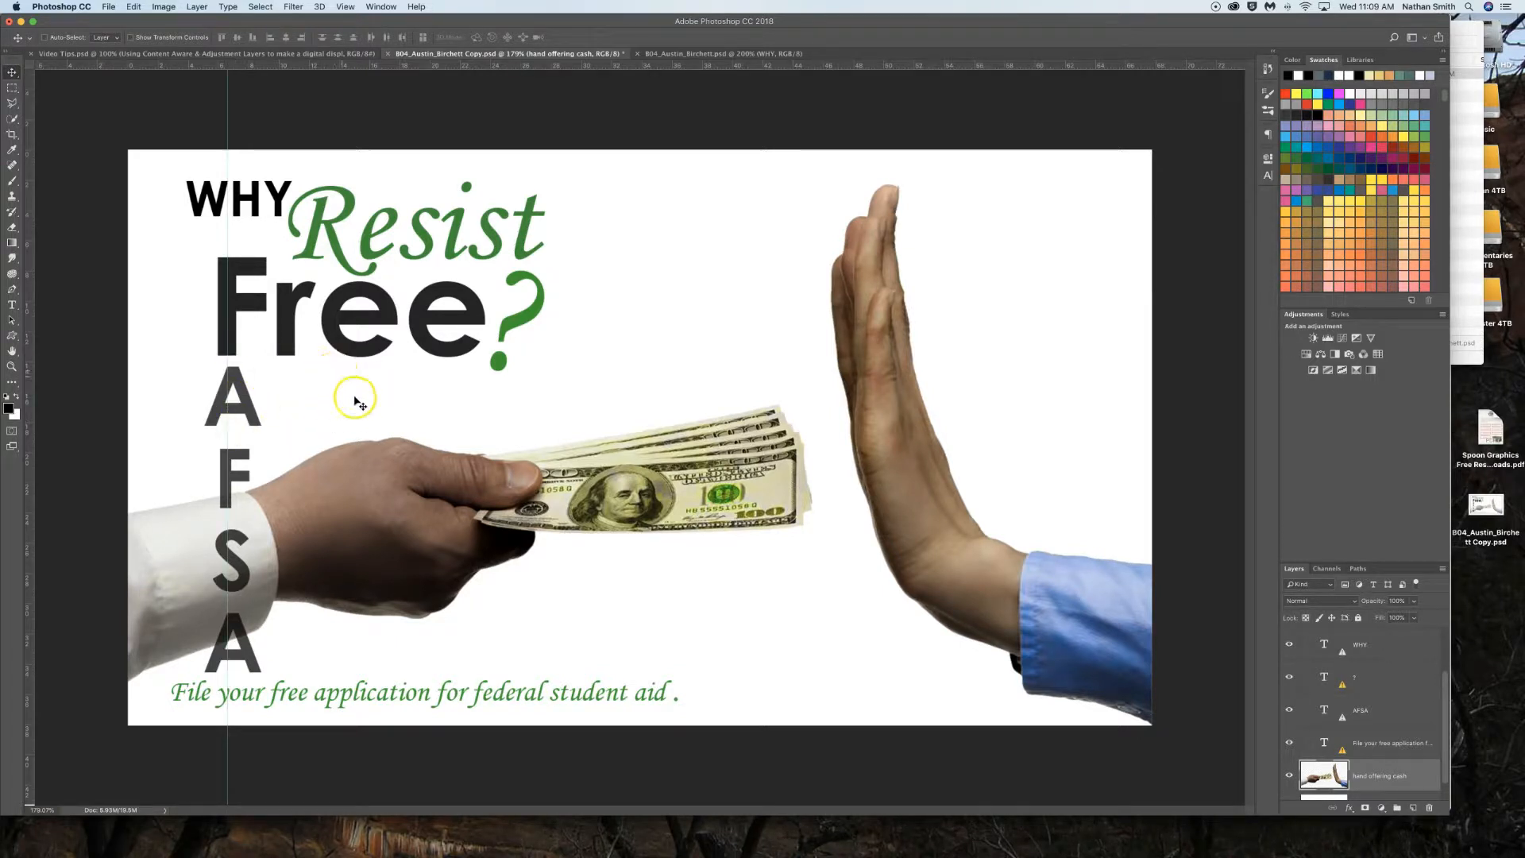
Step: Set the AFSA text layer's opacity to 73% and move the letters beneath the F, centred on the guide
click(1303, 710)
key(7)
key(3)
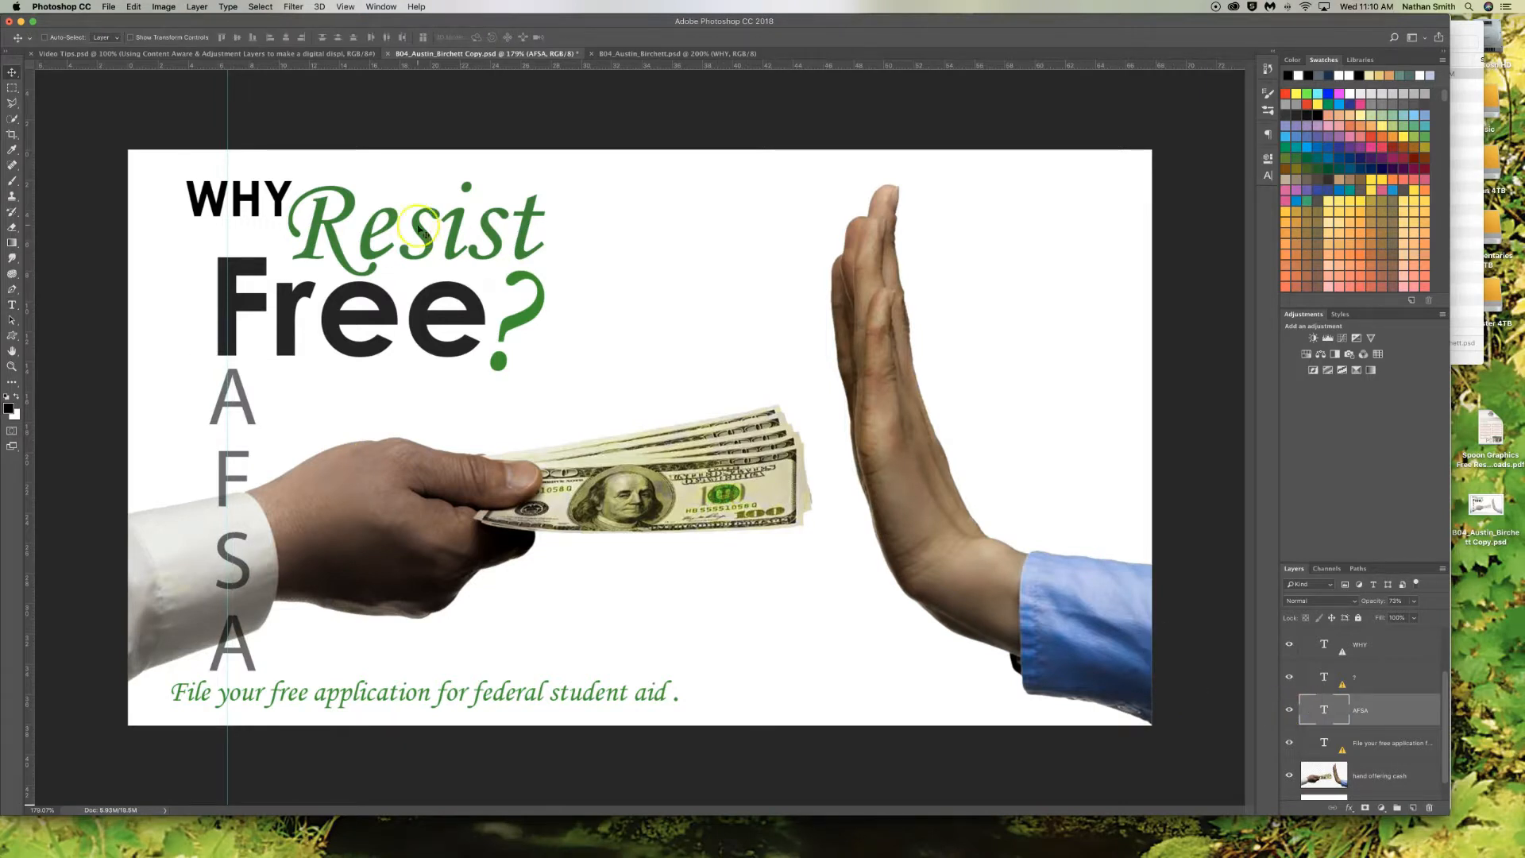
drag(365, 441, 359, 433)
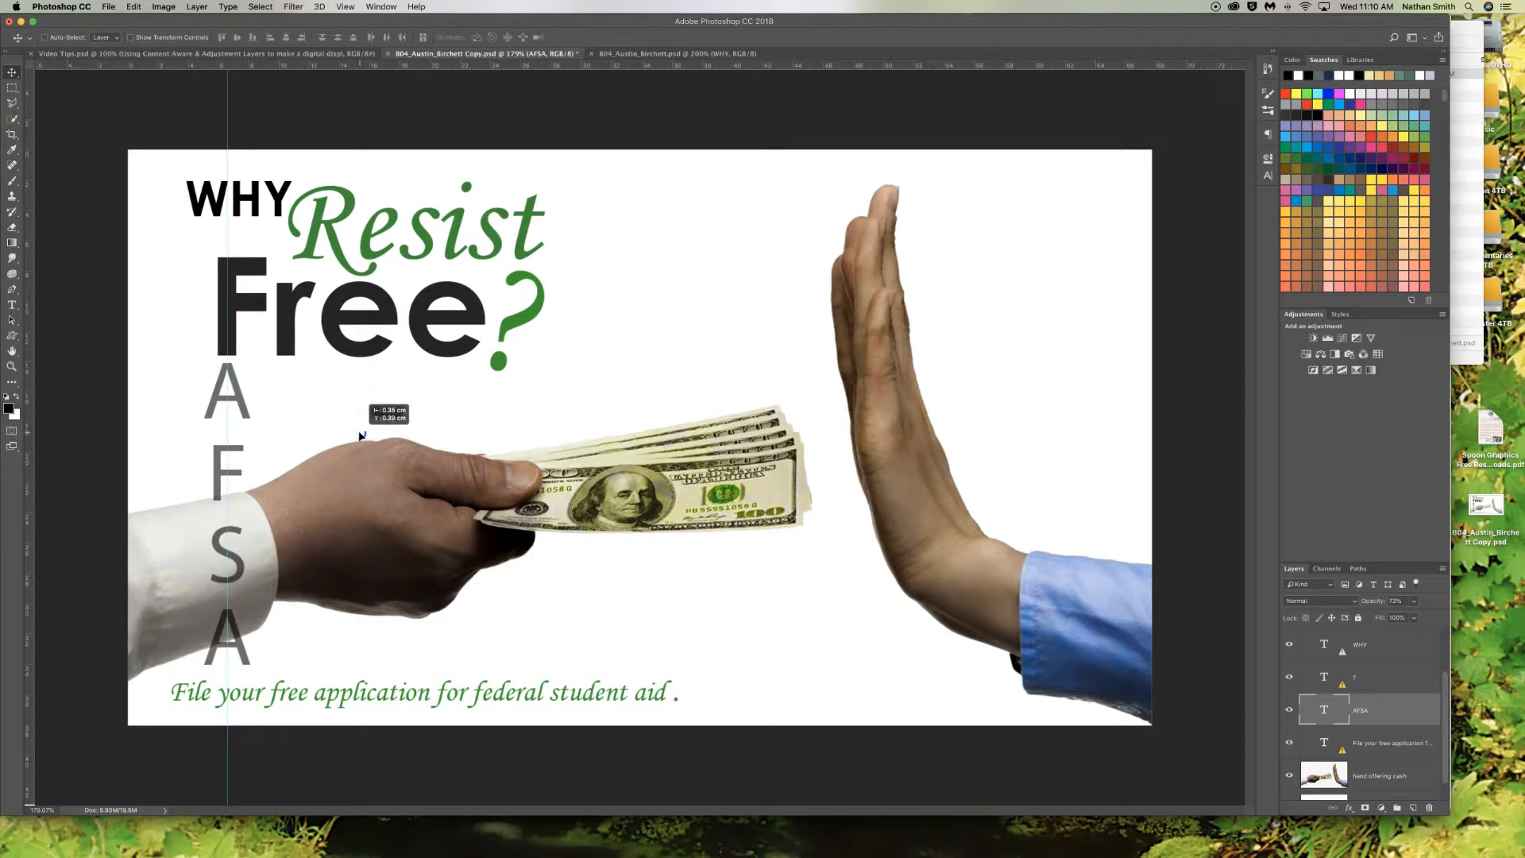
drag(359, 435, 359, 434)
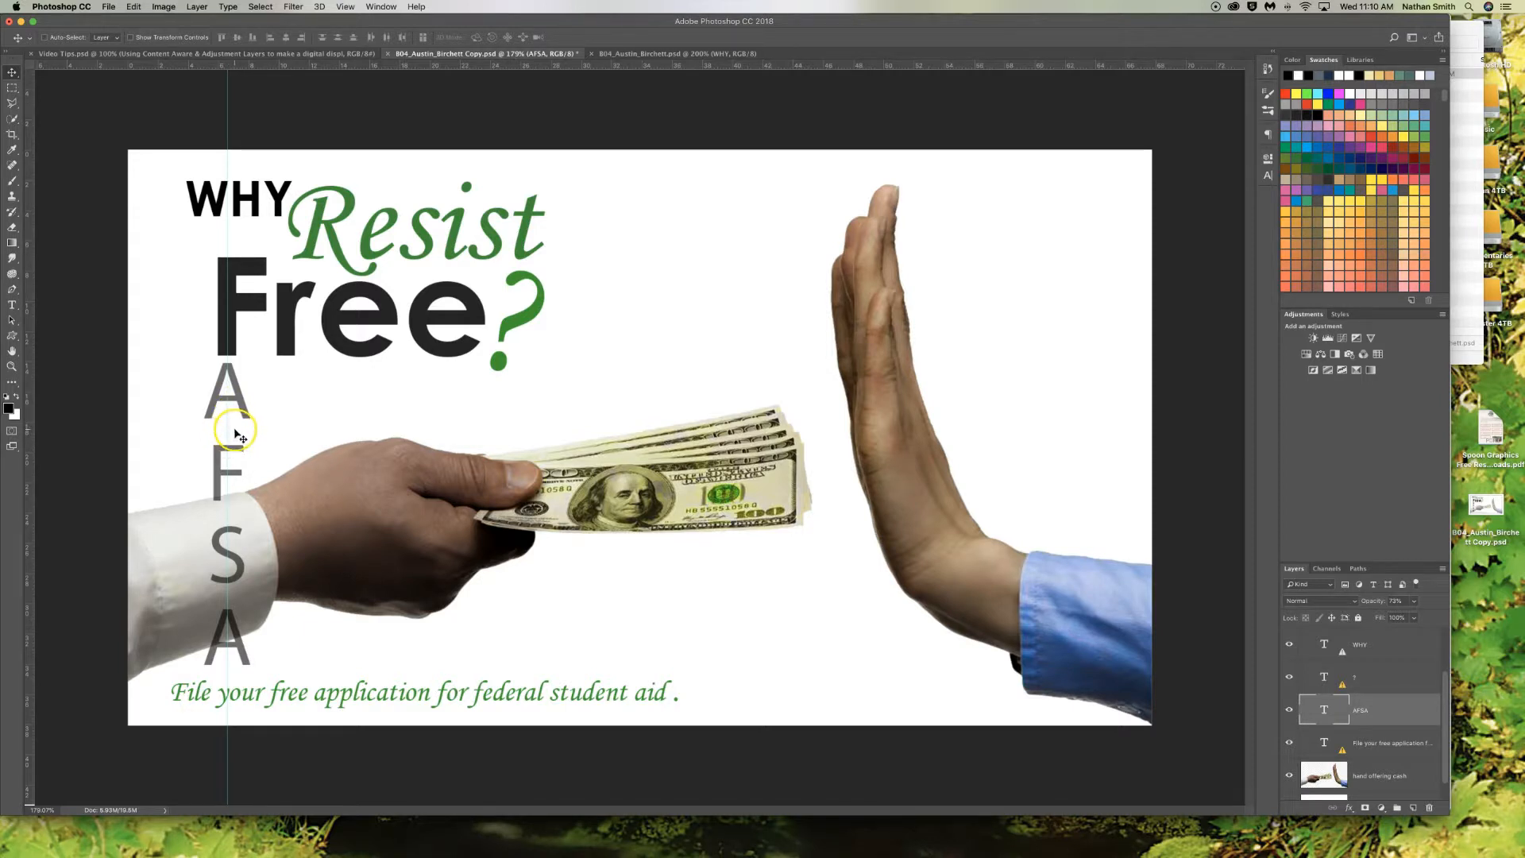
drag(235, 431, 234, 438)
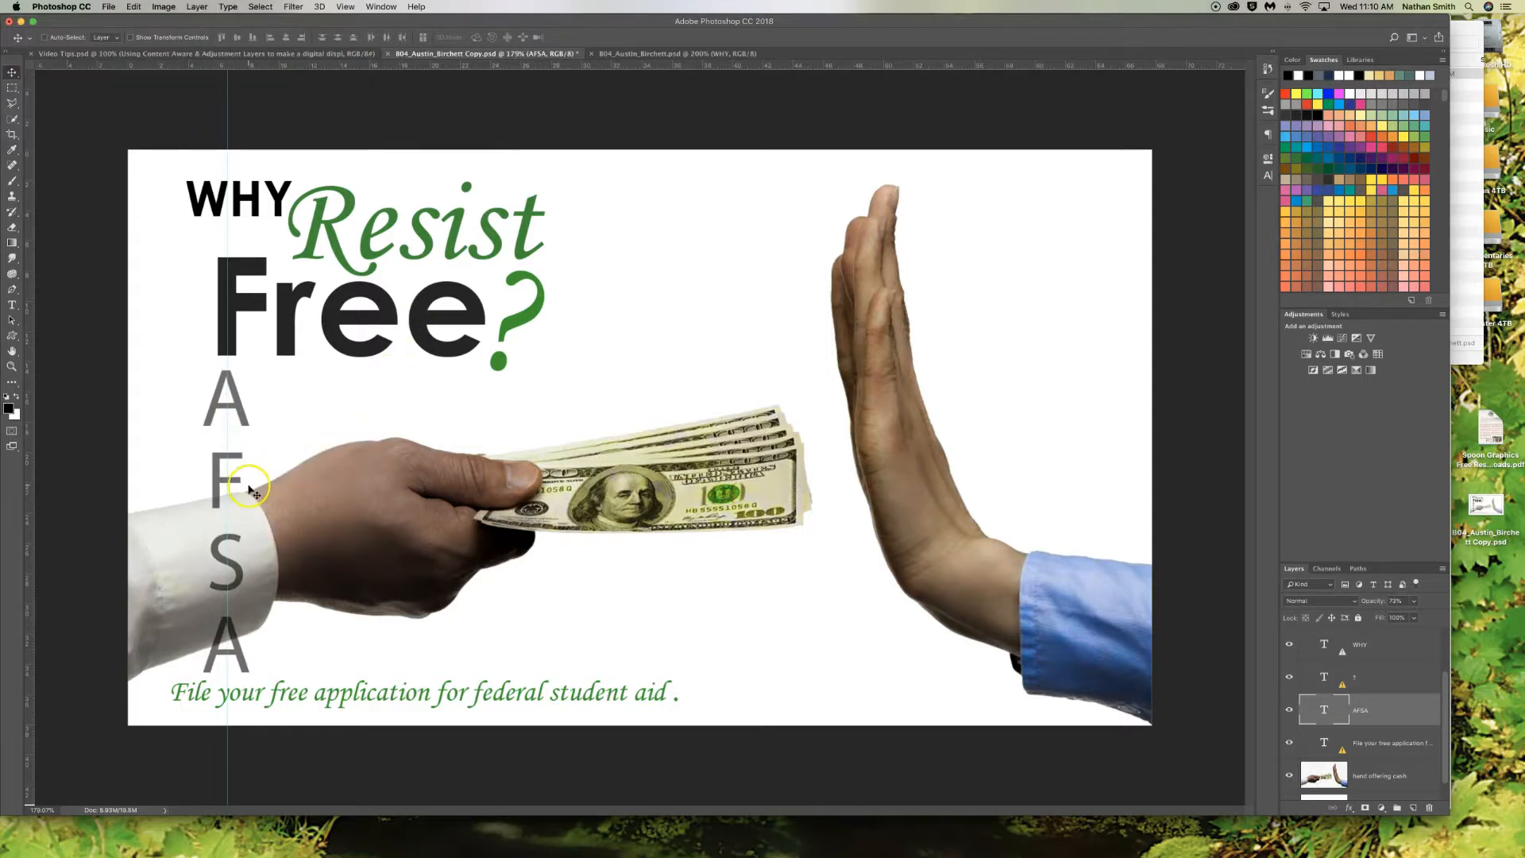
Step: Tighten the vertical AFSA text's tracking to about -100 and realign the letters beneath the F of "Free"
double_click(216, 477)
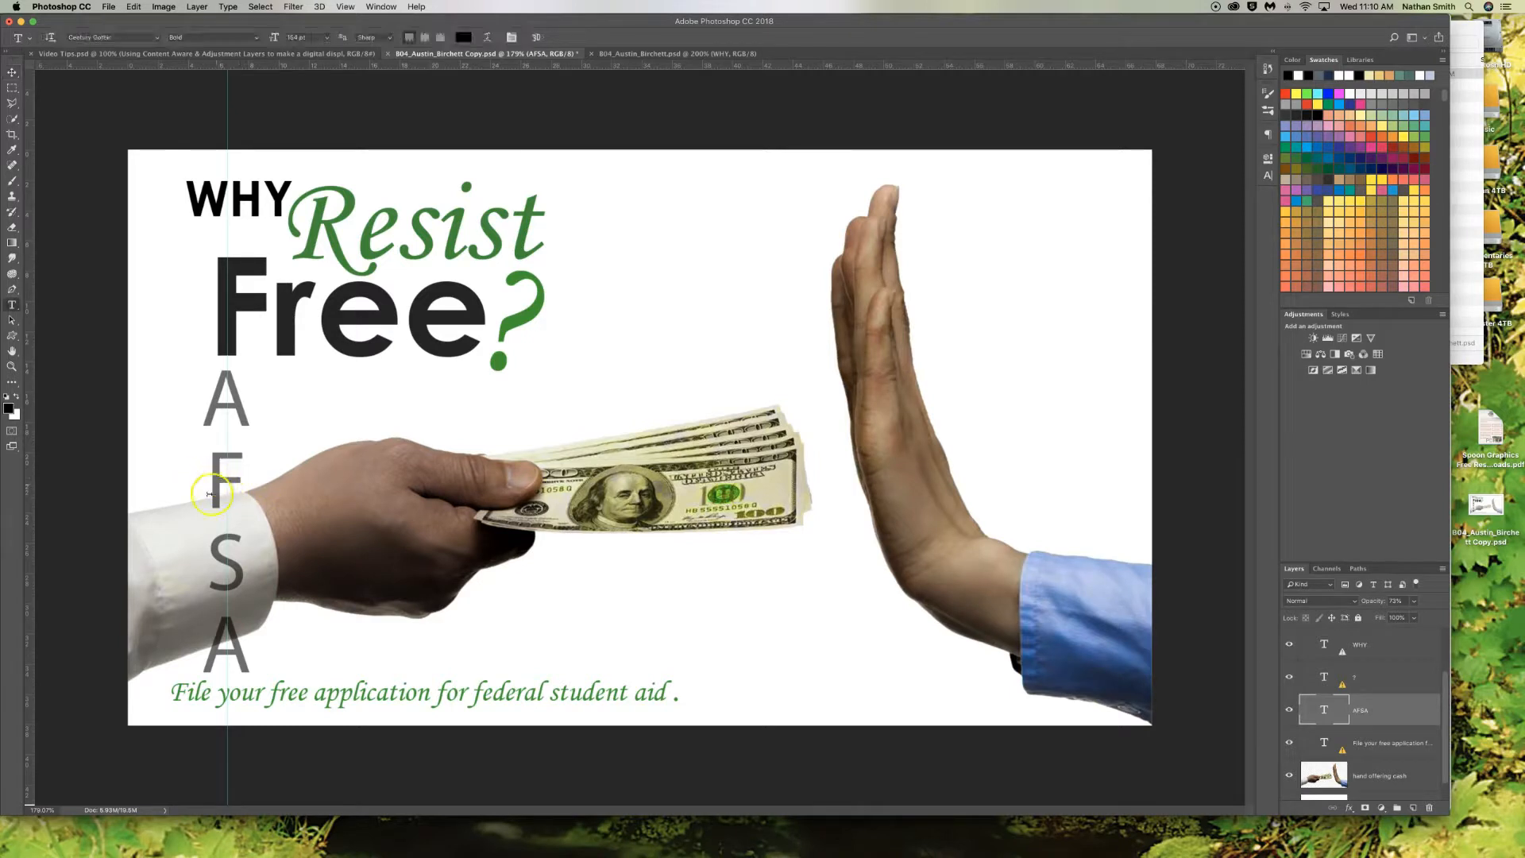
click(373, 7)
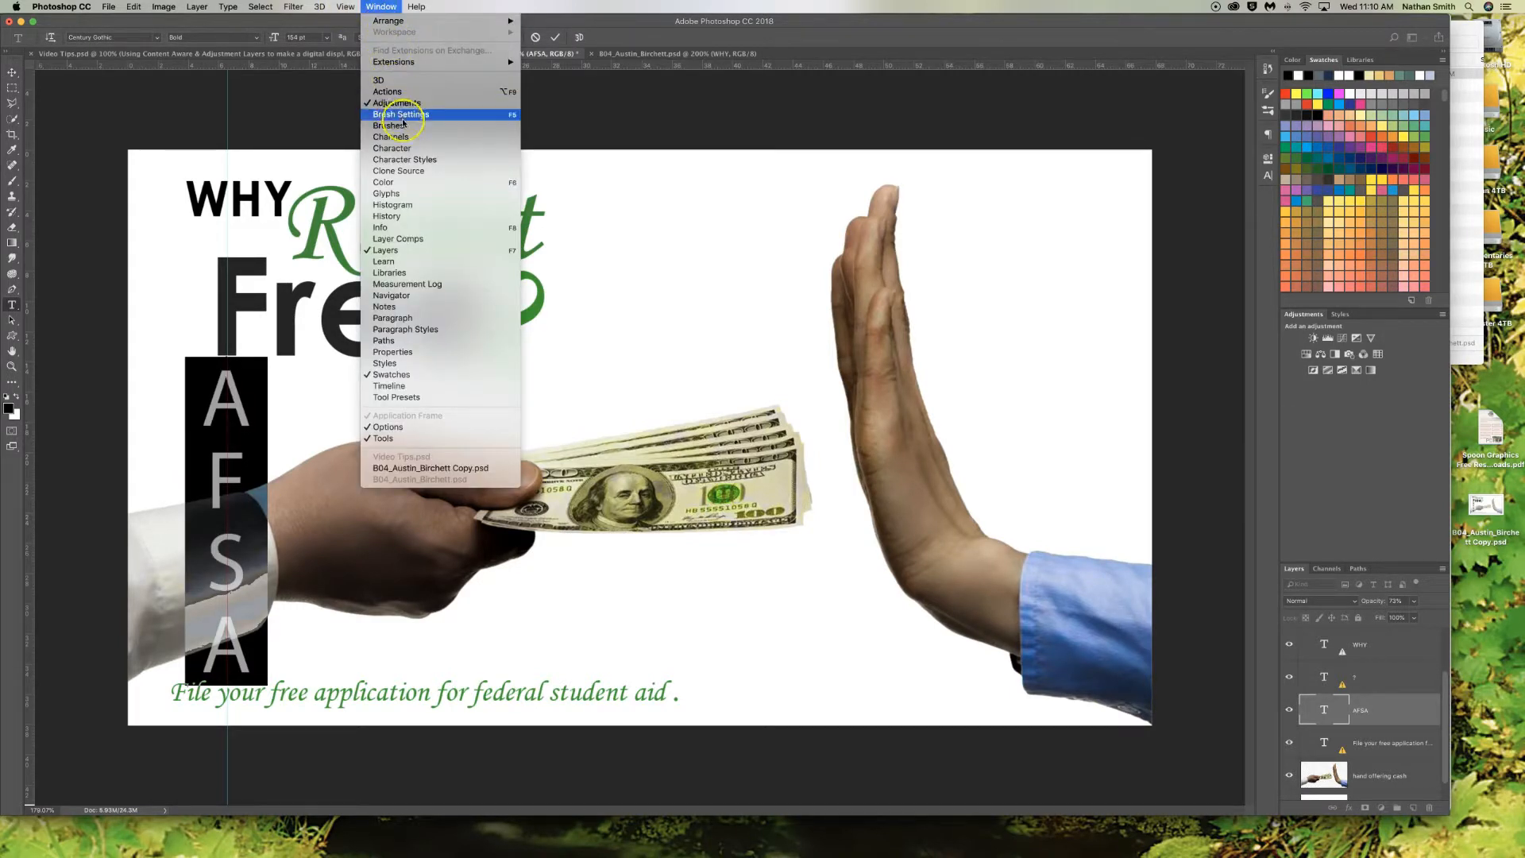
click(406, 150)
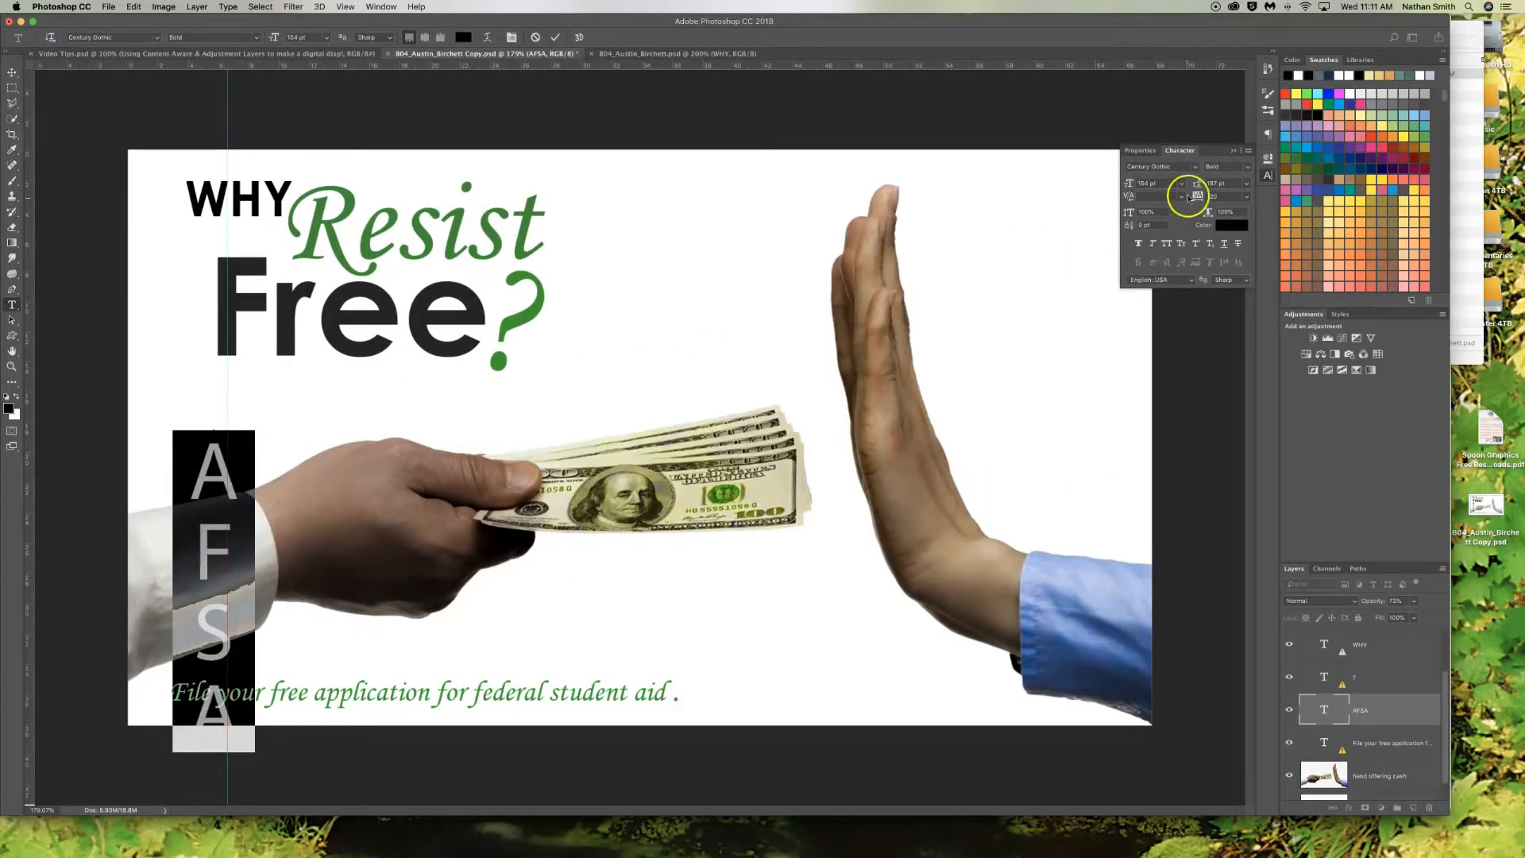
drag(1199, 196, 1198, 195)
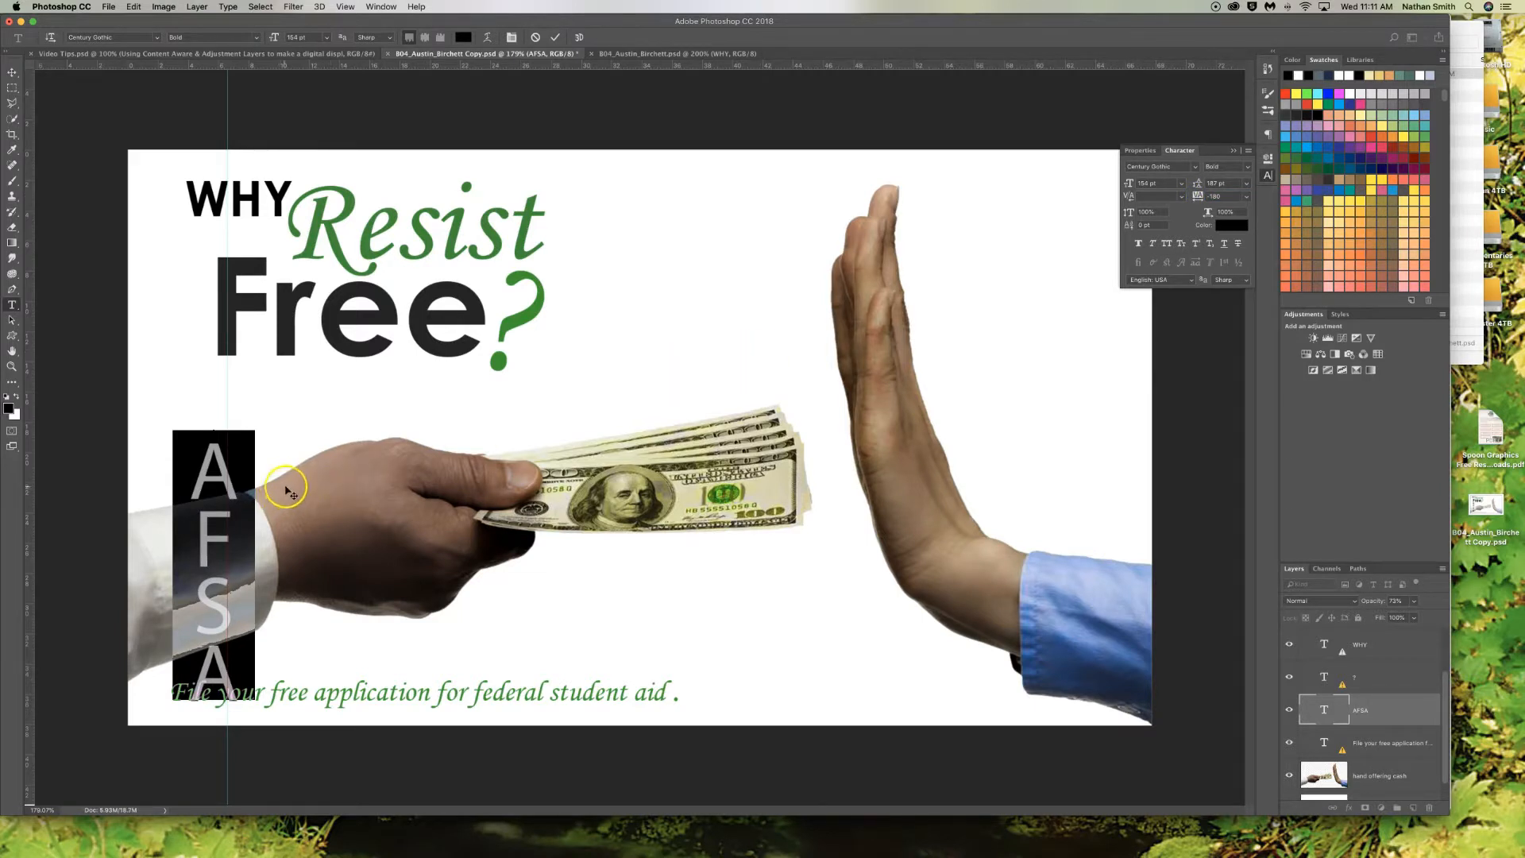
drag(287, 489, 303, 417)
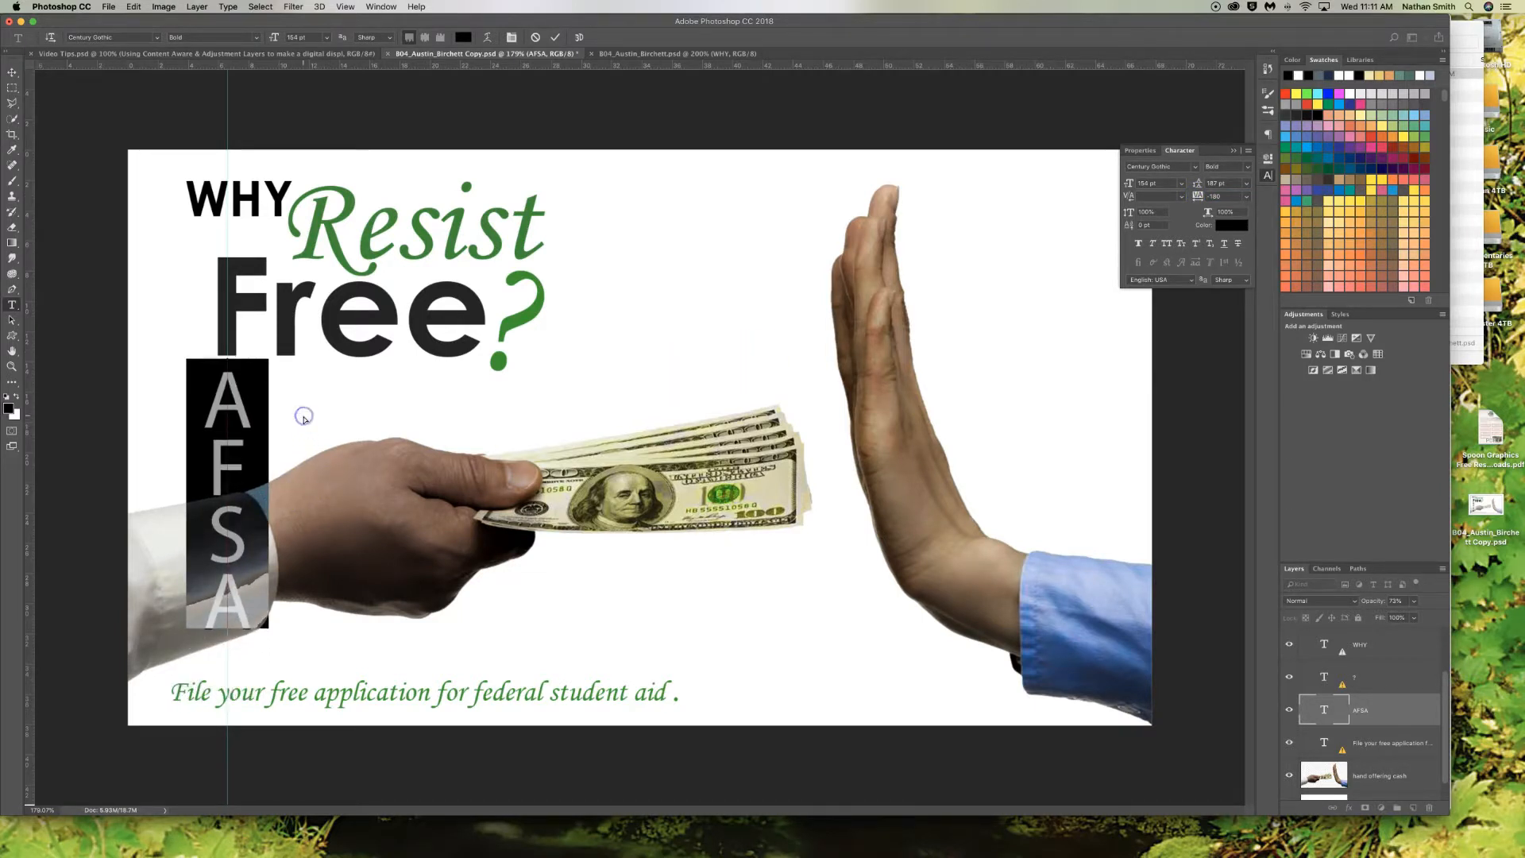
click(1183, 196)
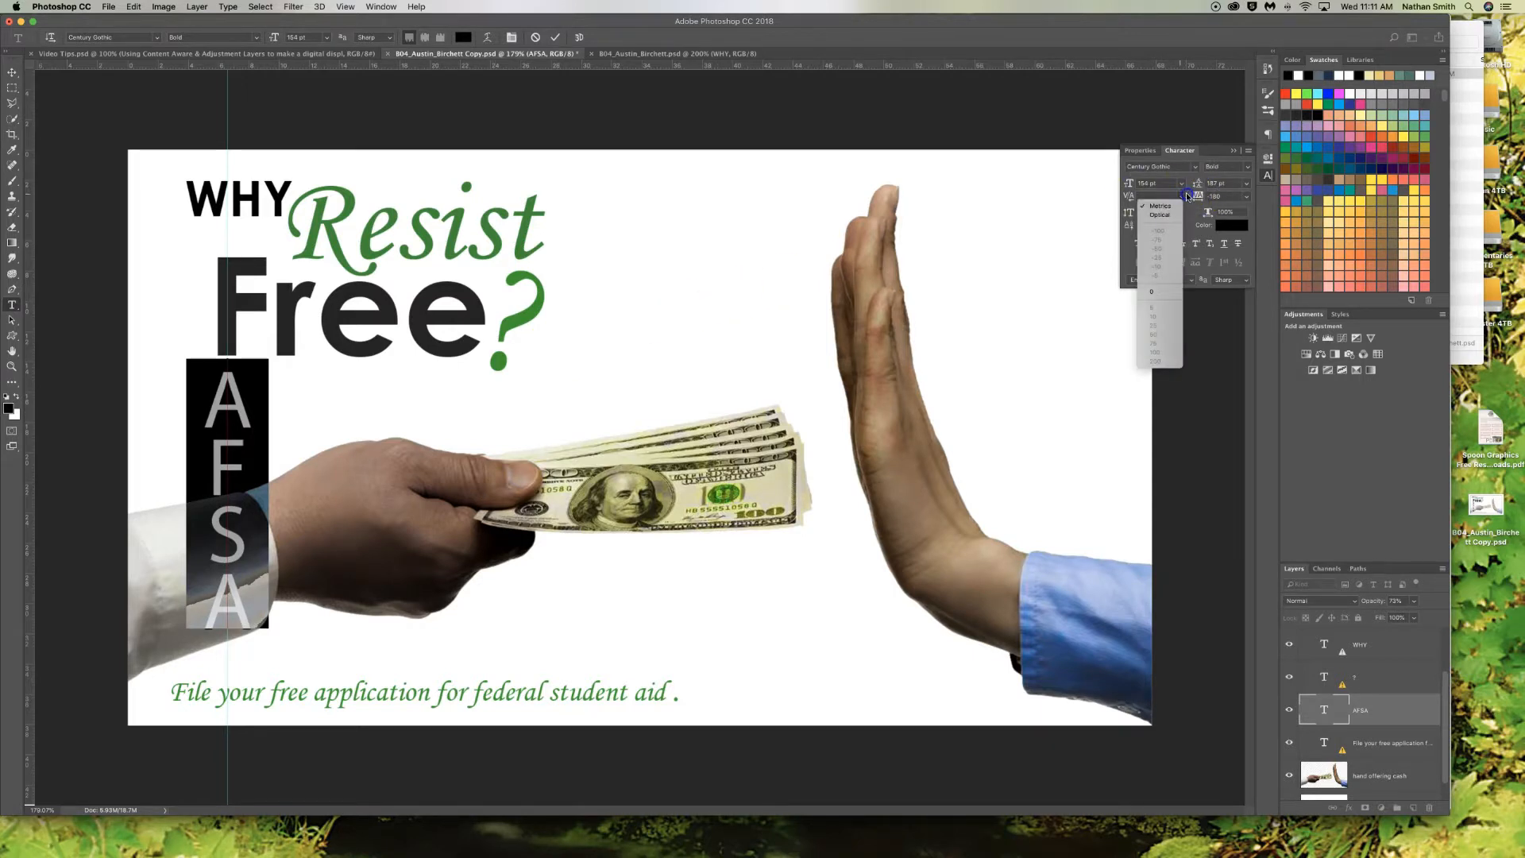
click(1185, 196)
drag(1197, 196, 1199, 197)
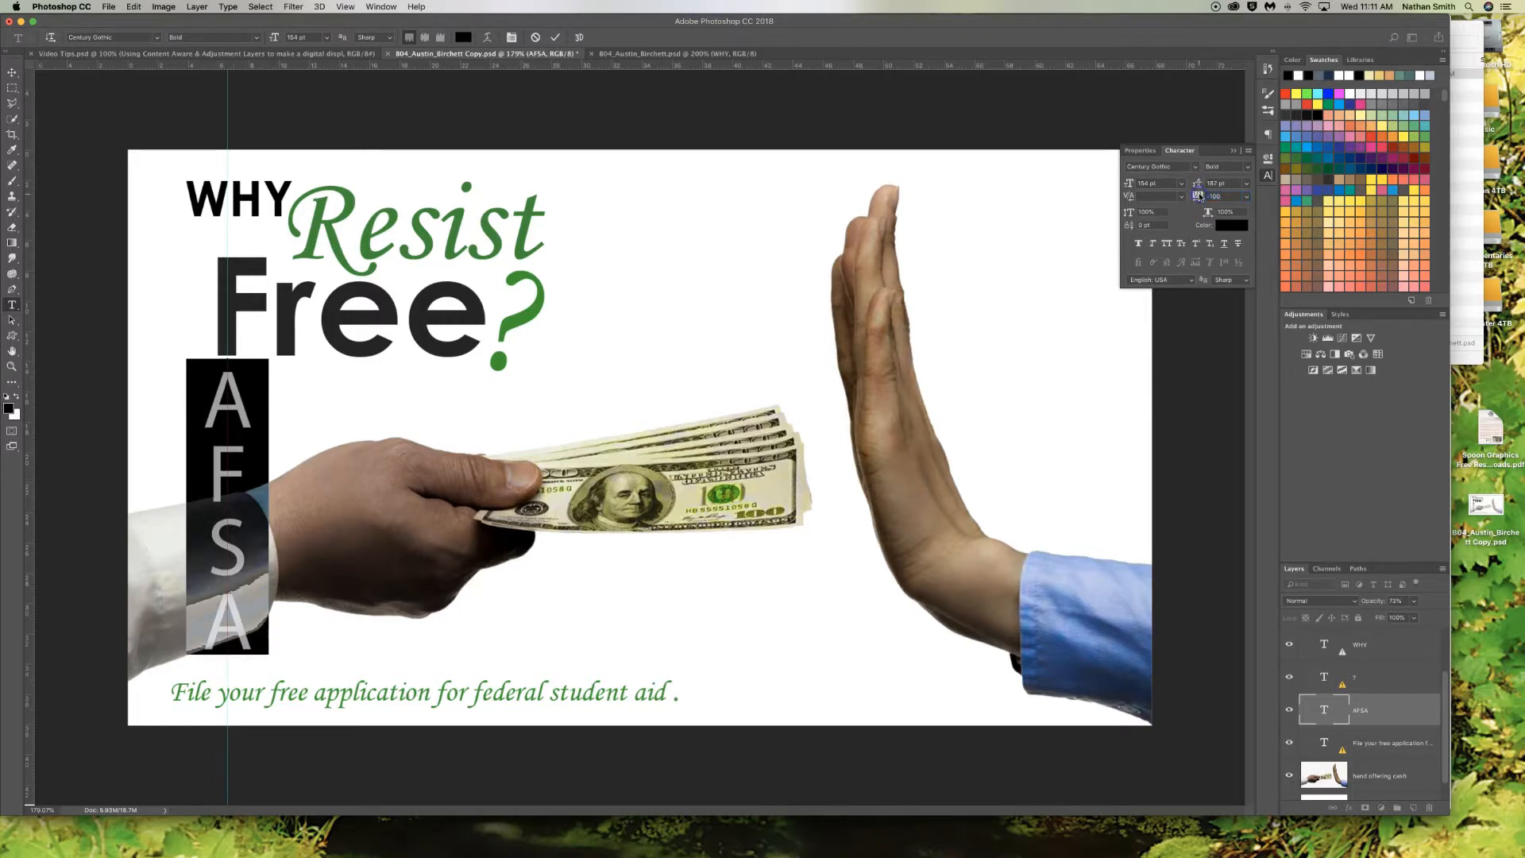
Step: Apply faux bold to the AFSA text and nudge the layer slightly right onto the guide
click(1140, 245)
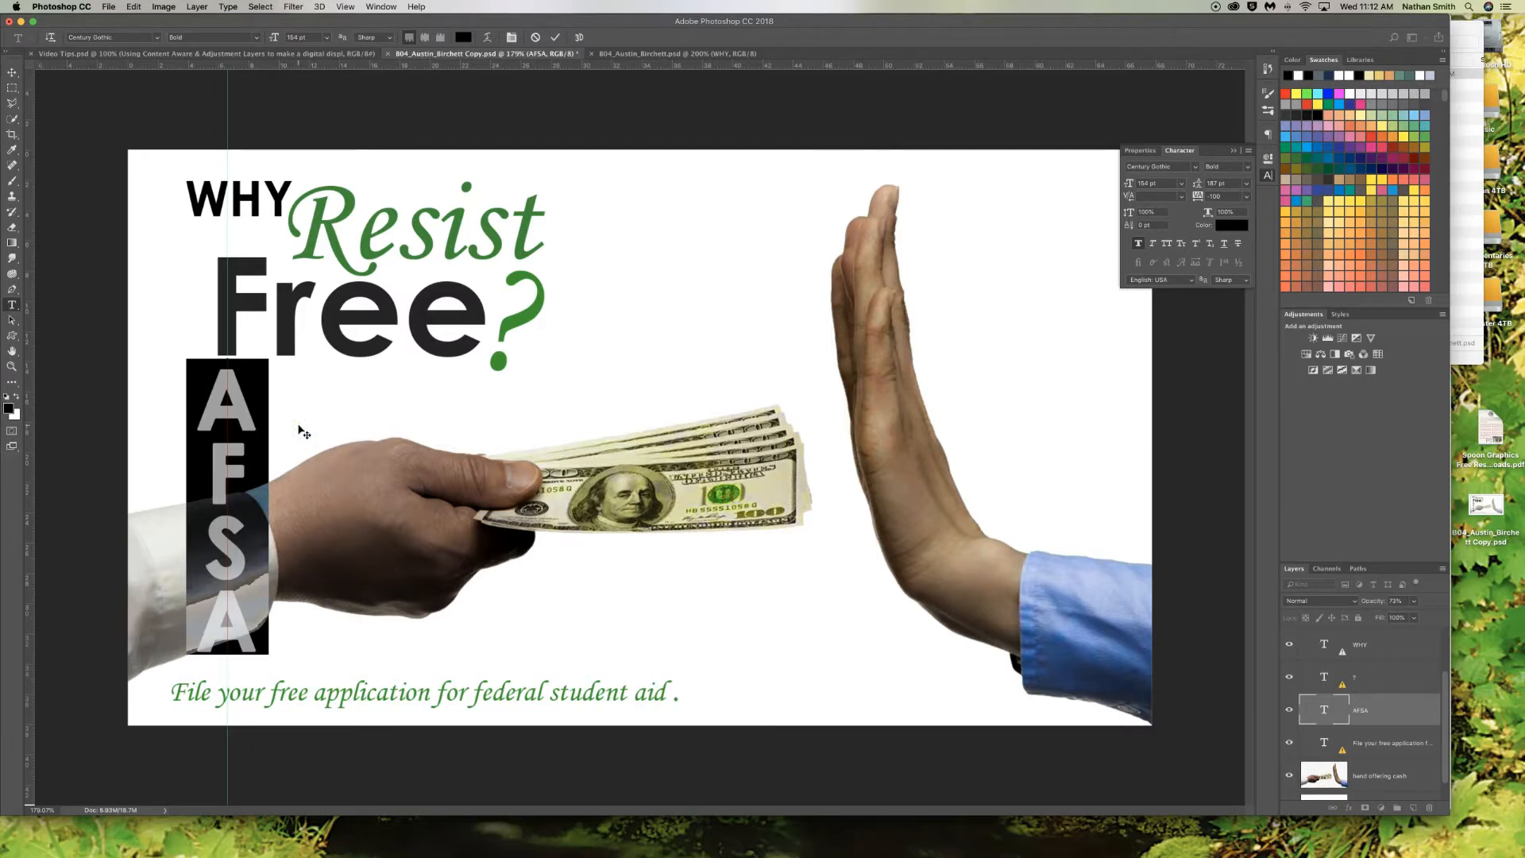
key(Up)
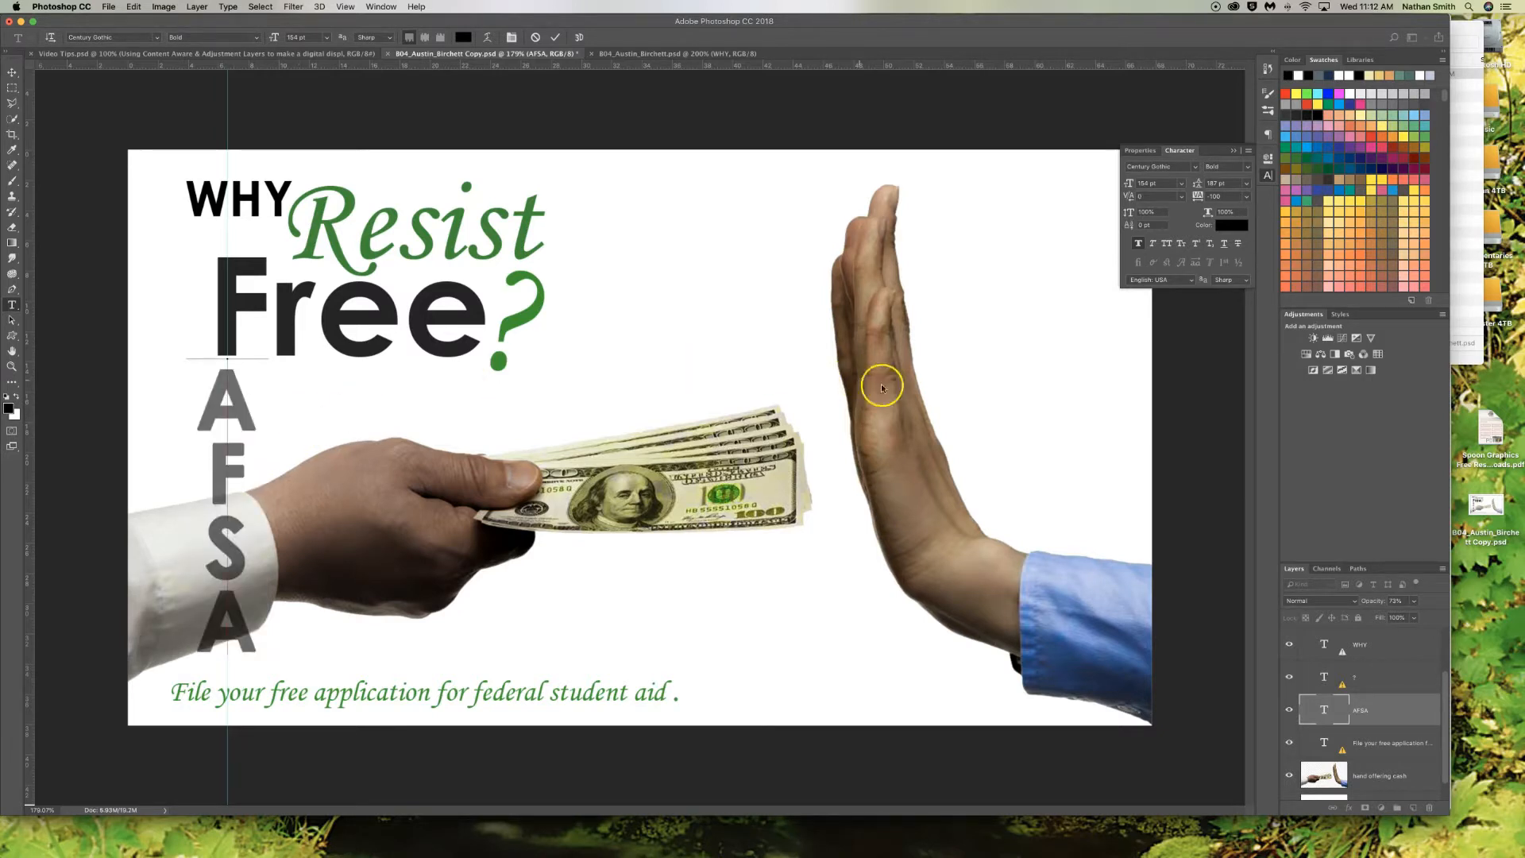
click(1321, 711)
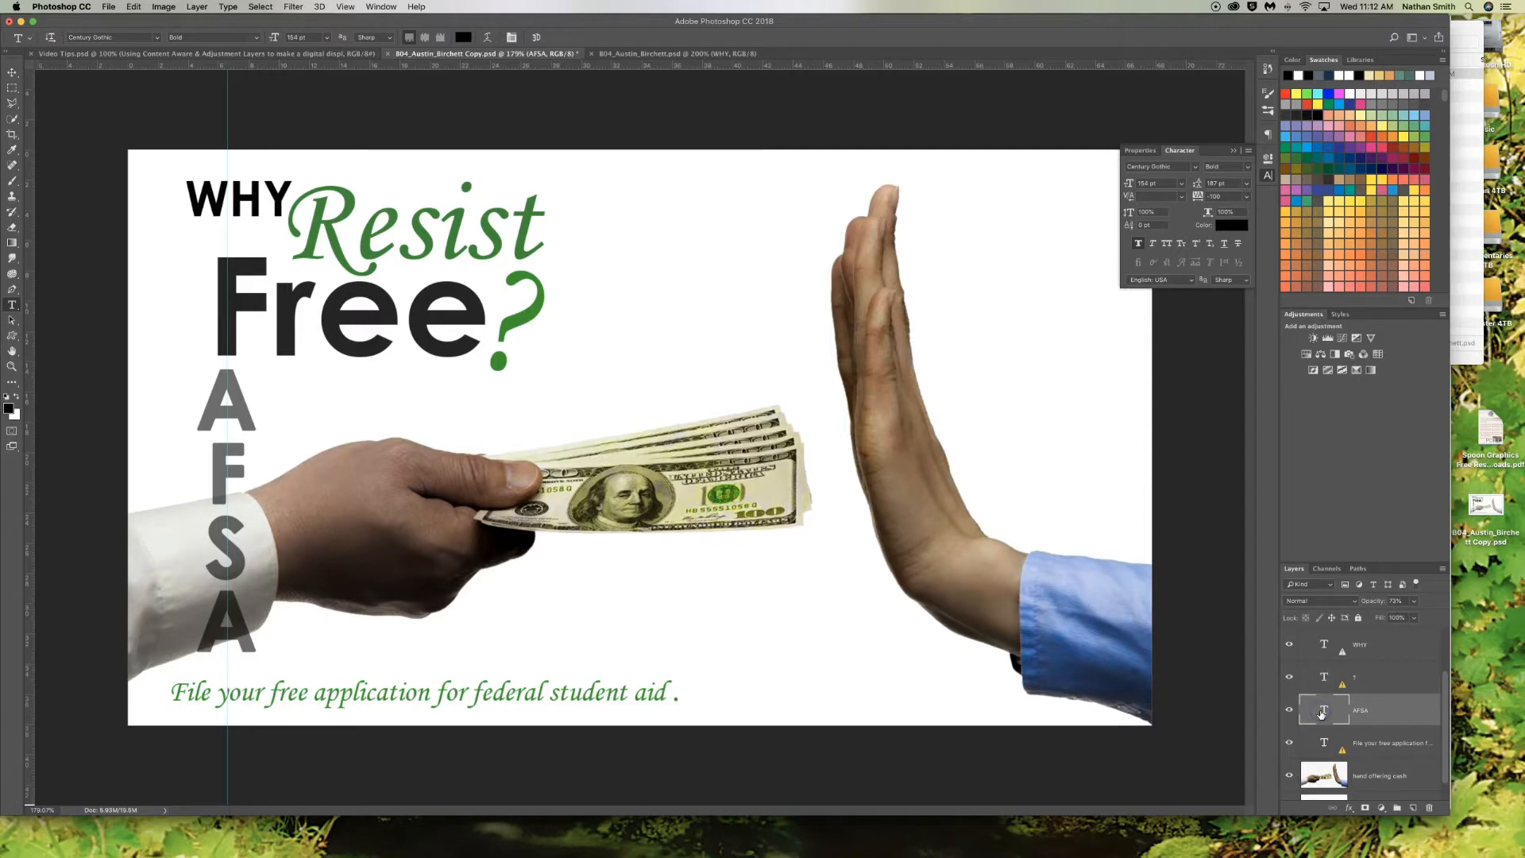
key(v)
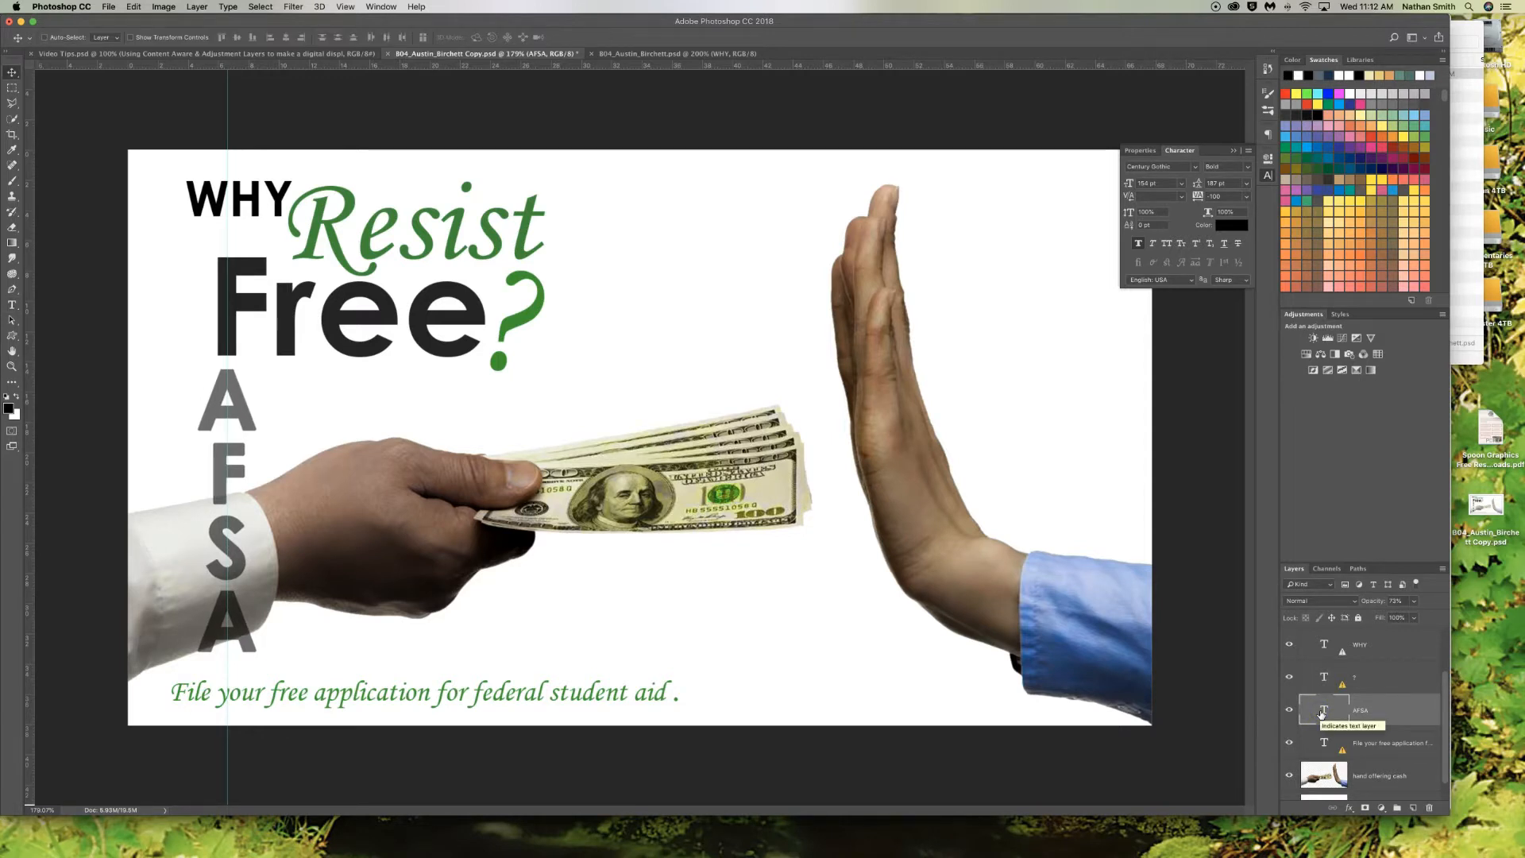
key(Right)
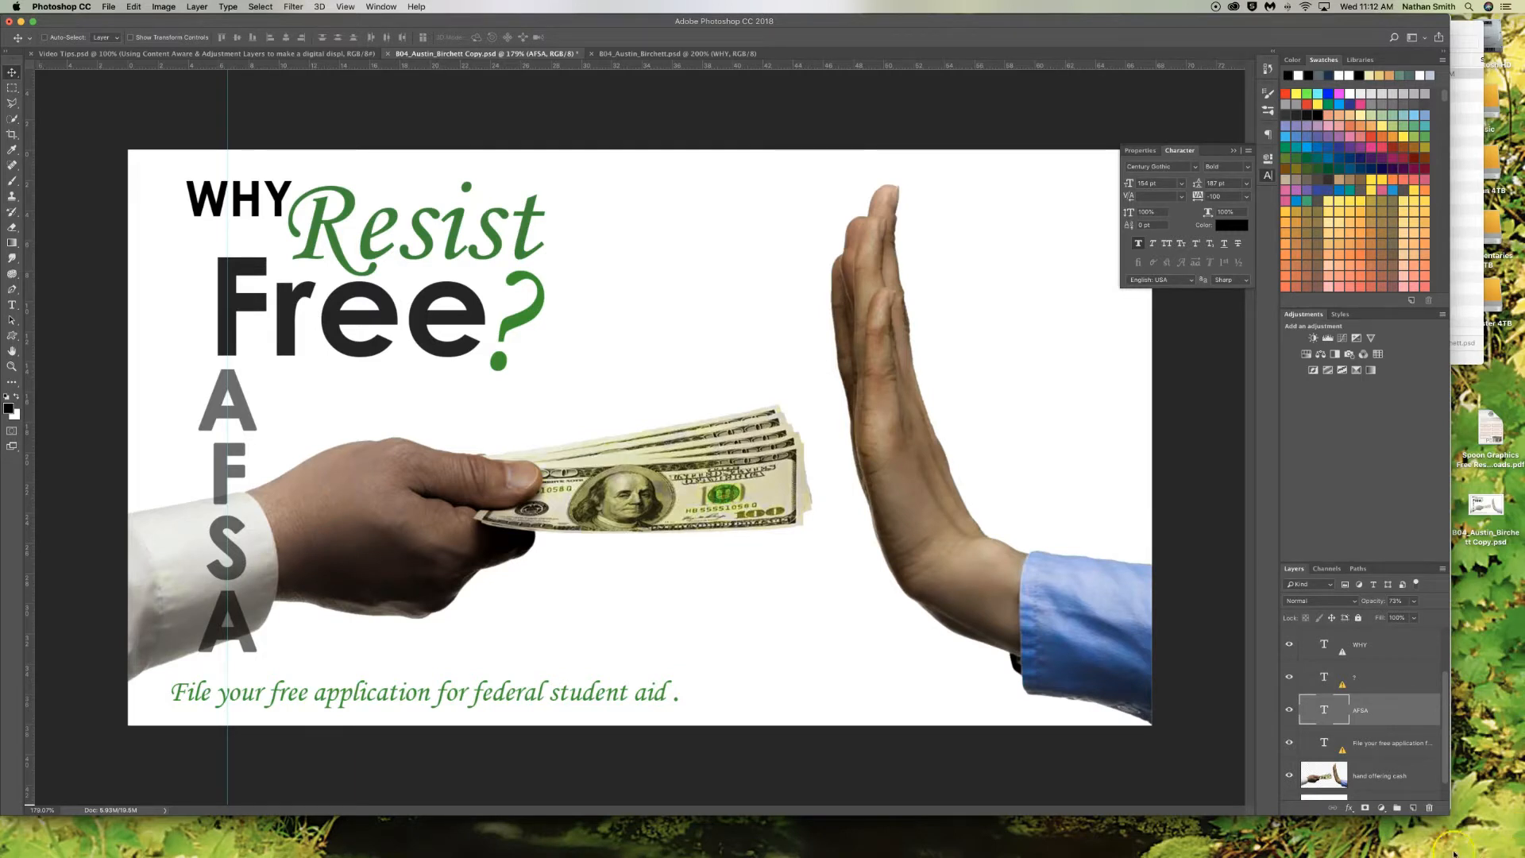
Step: Add a vertical guide at the left edge of "WHY" and align the start of the federal student aid tagline to it
click(1385, 746)
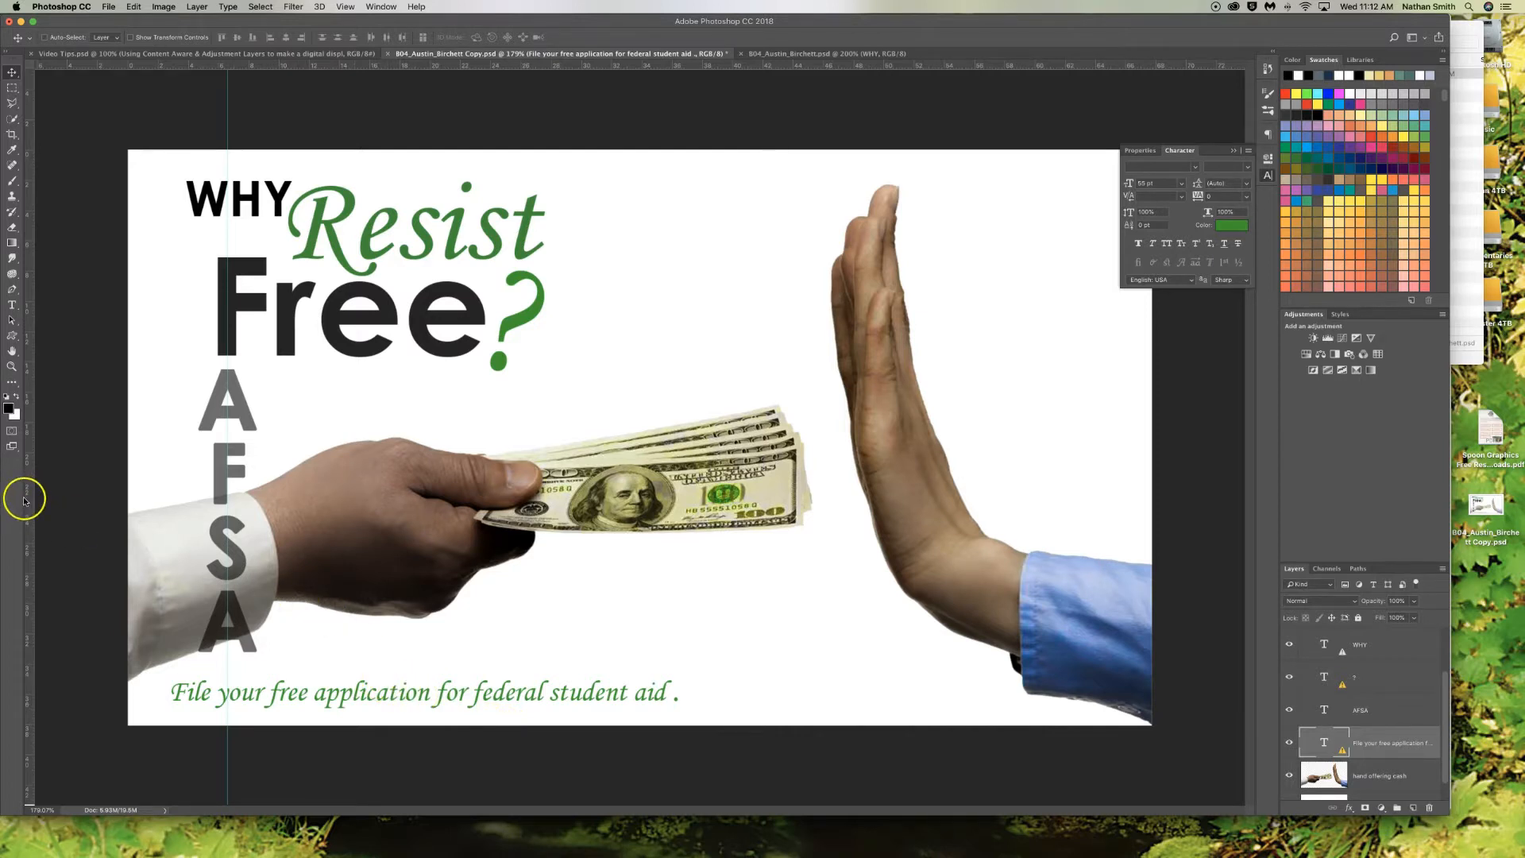
drag(27, 487, 187, 485)
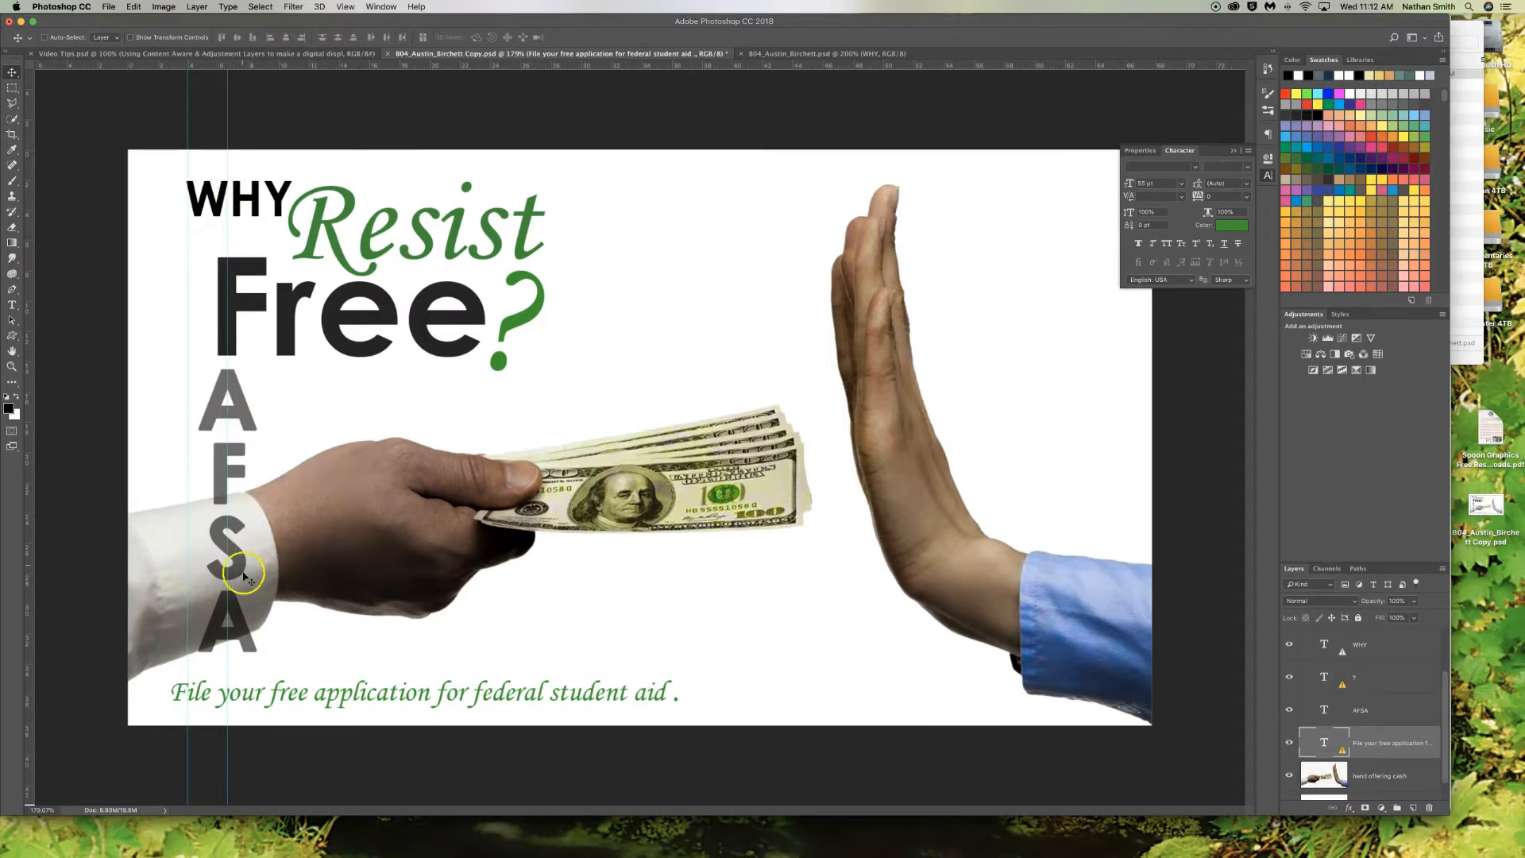
drag(296, 700, 310, 696)
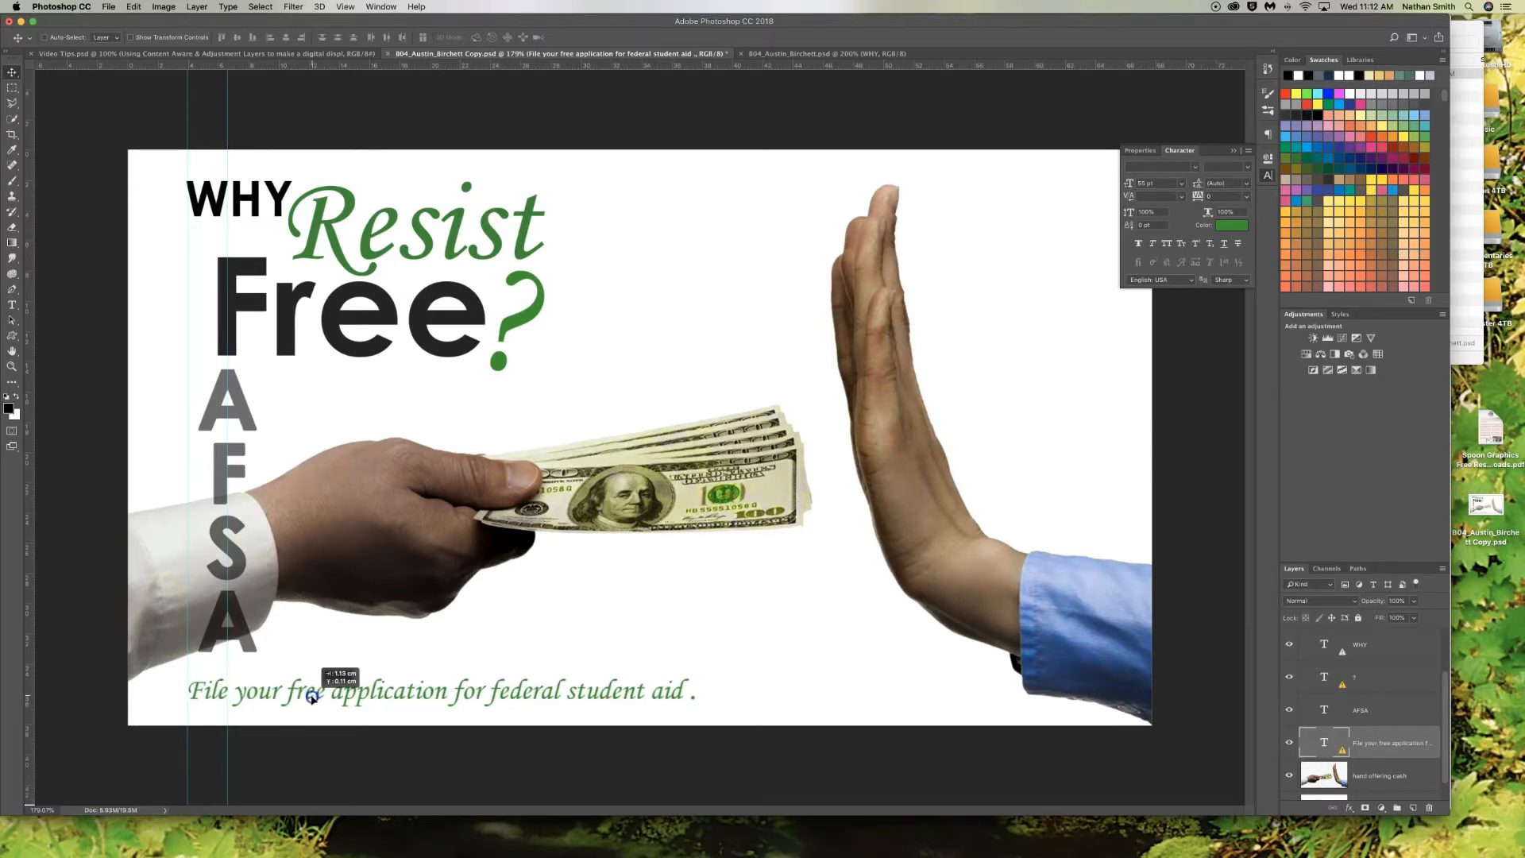
drag(312, 698, 333, 692)
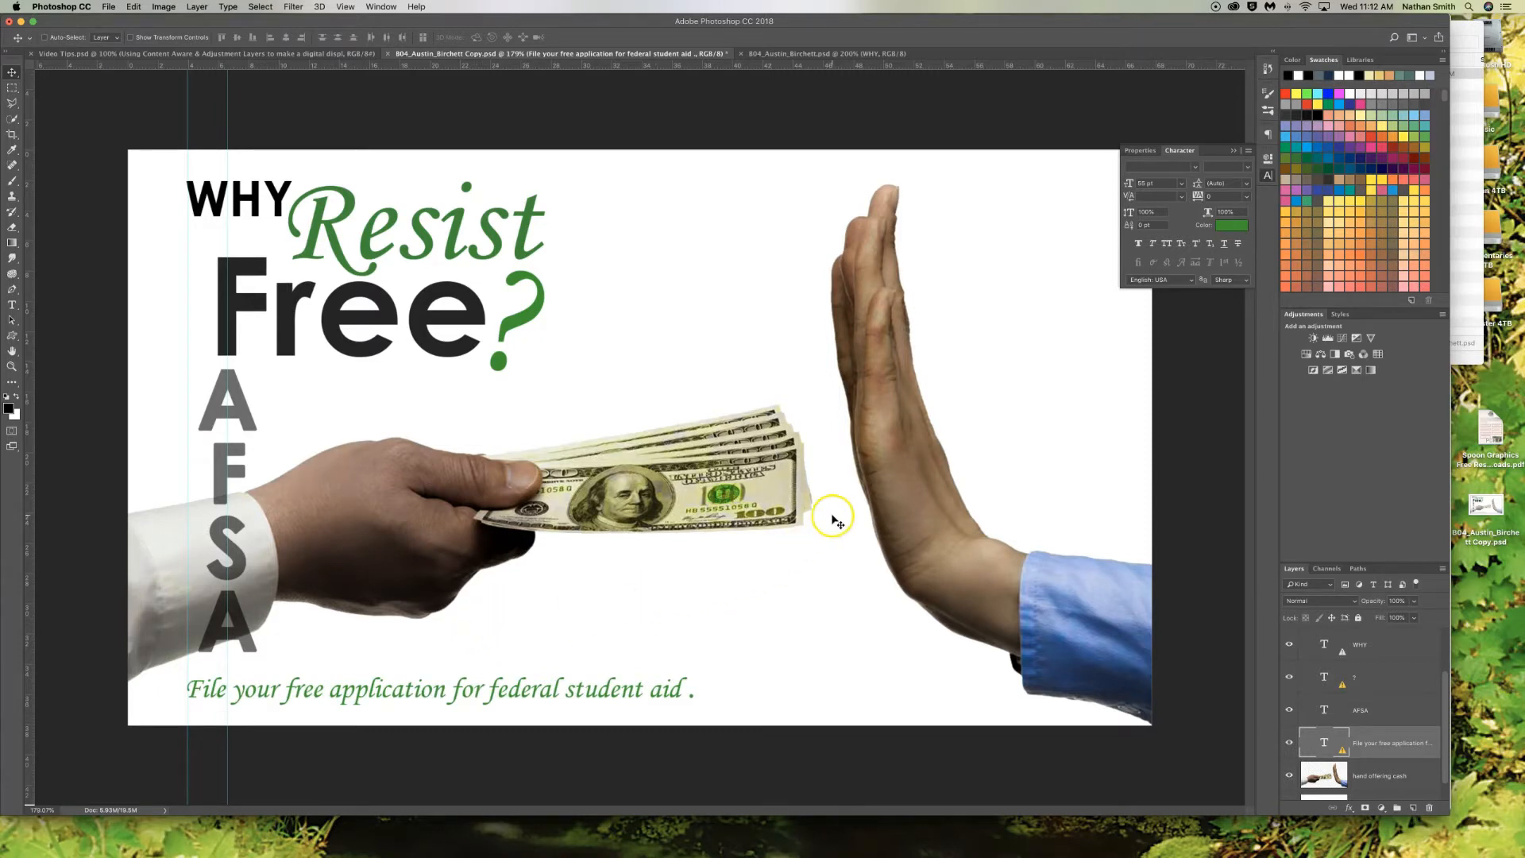
Step: Clear all guides from the poster and collapse the character settings
click(344, 6)
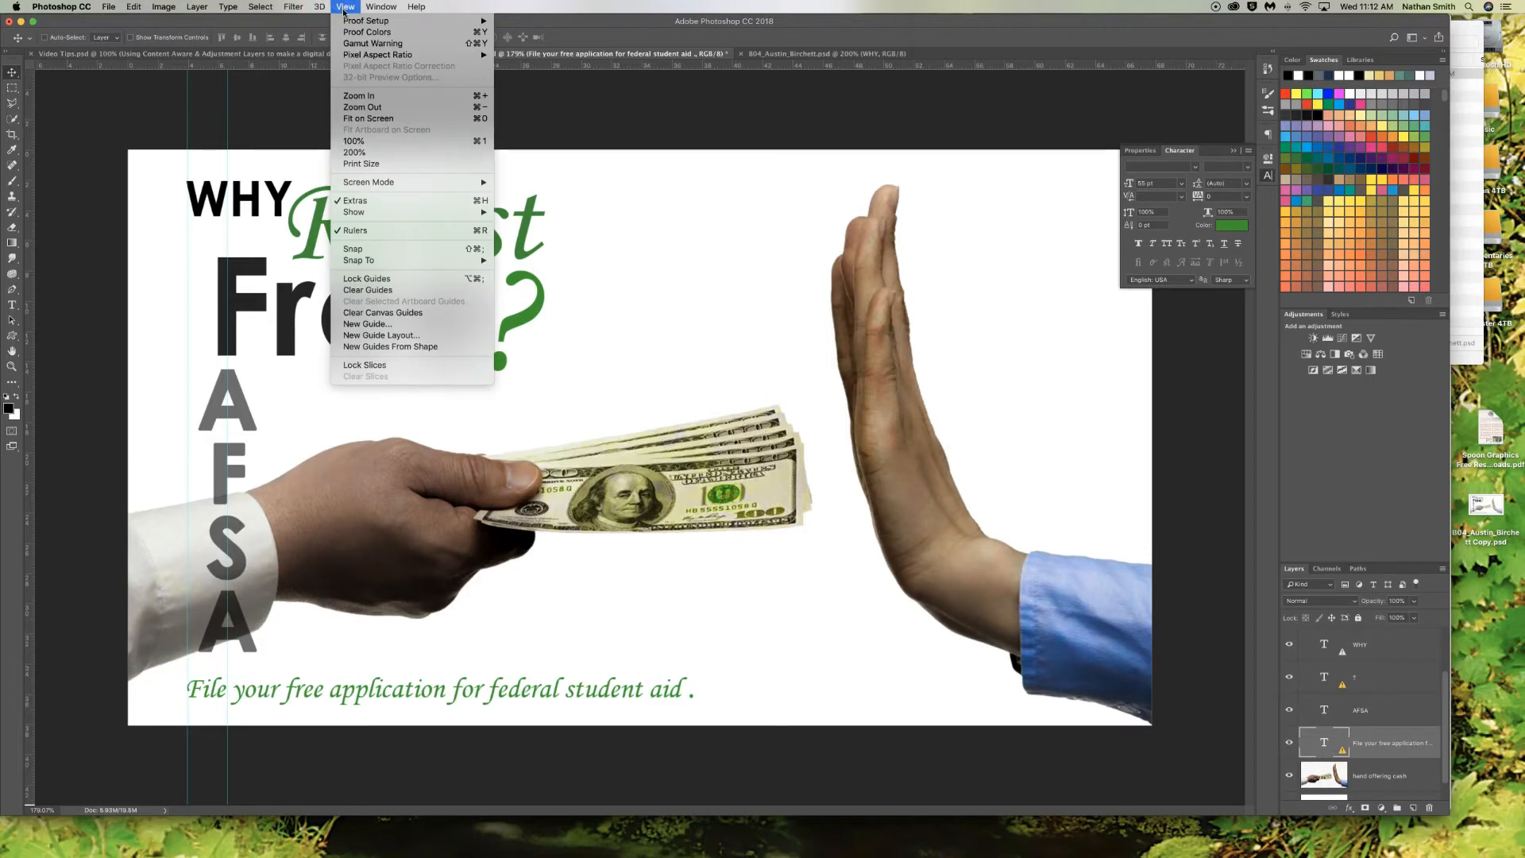
click(342, 211)
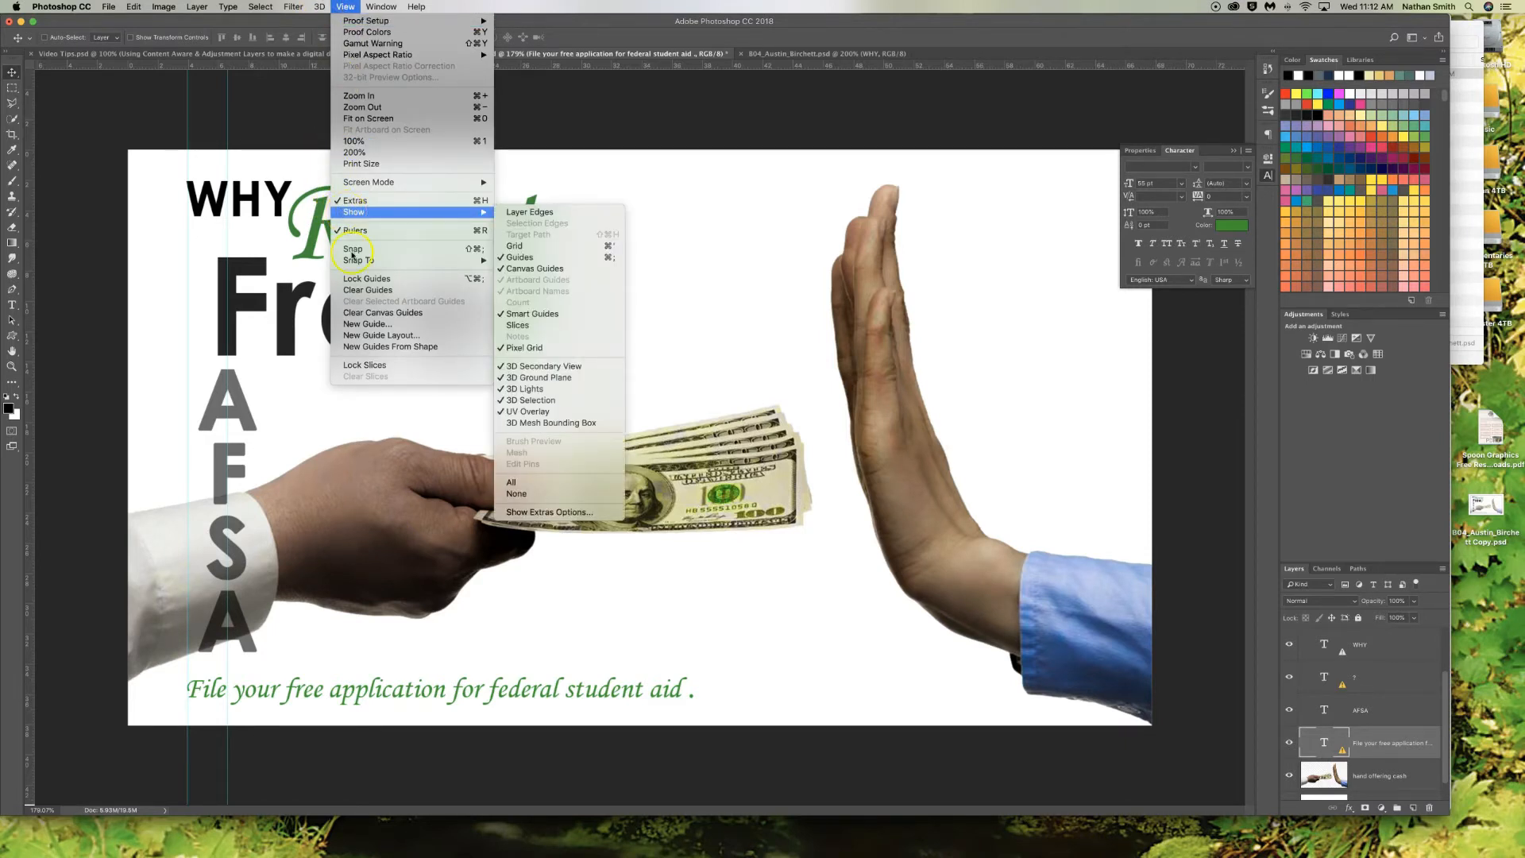
click(361, 290)
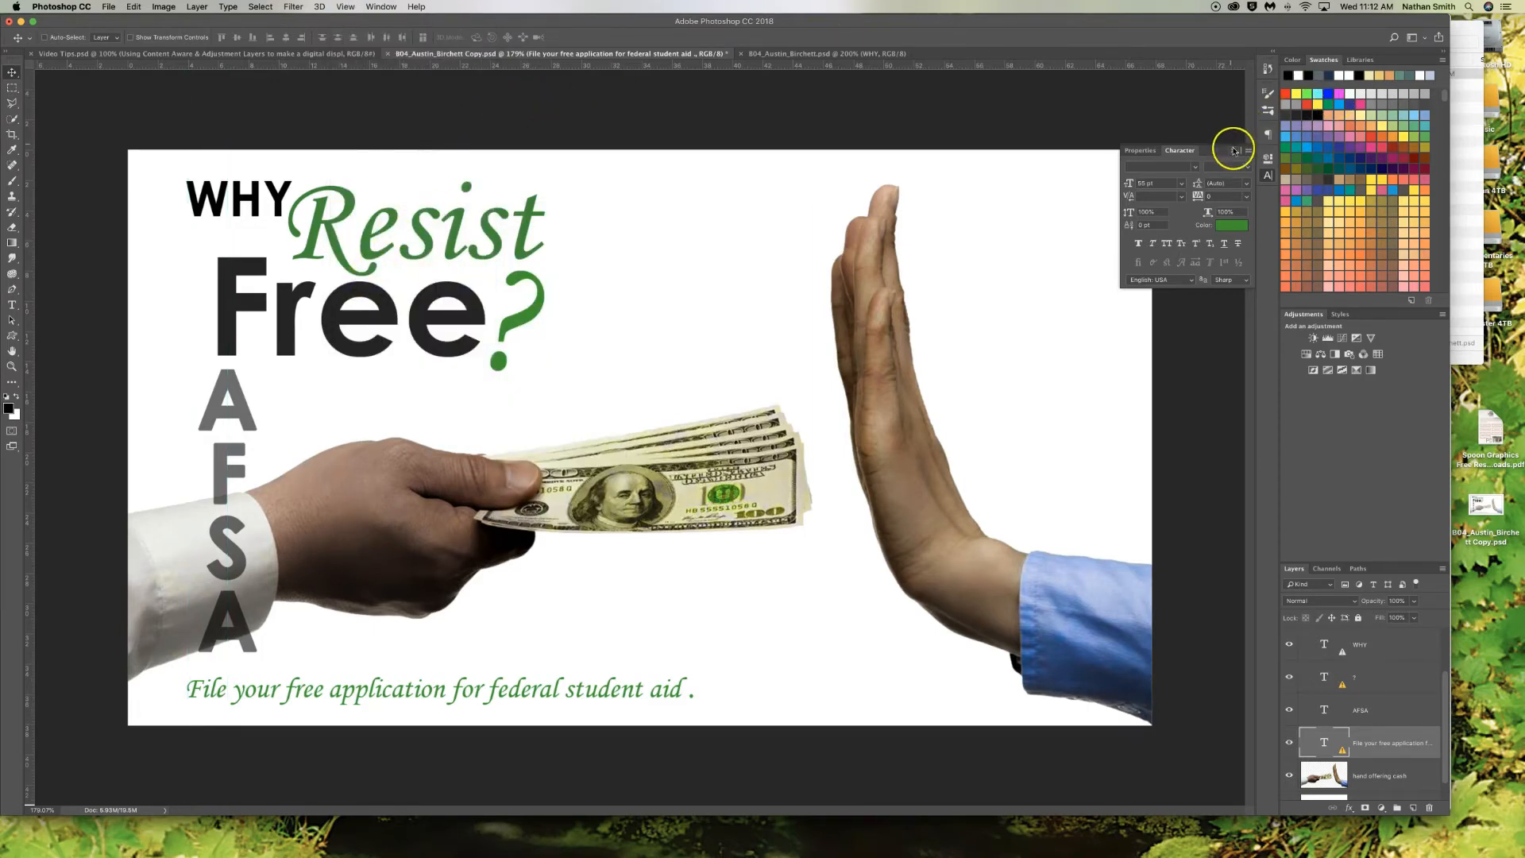
click(1234, 150)
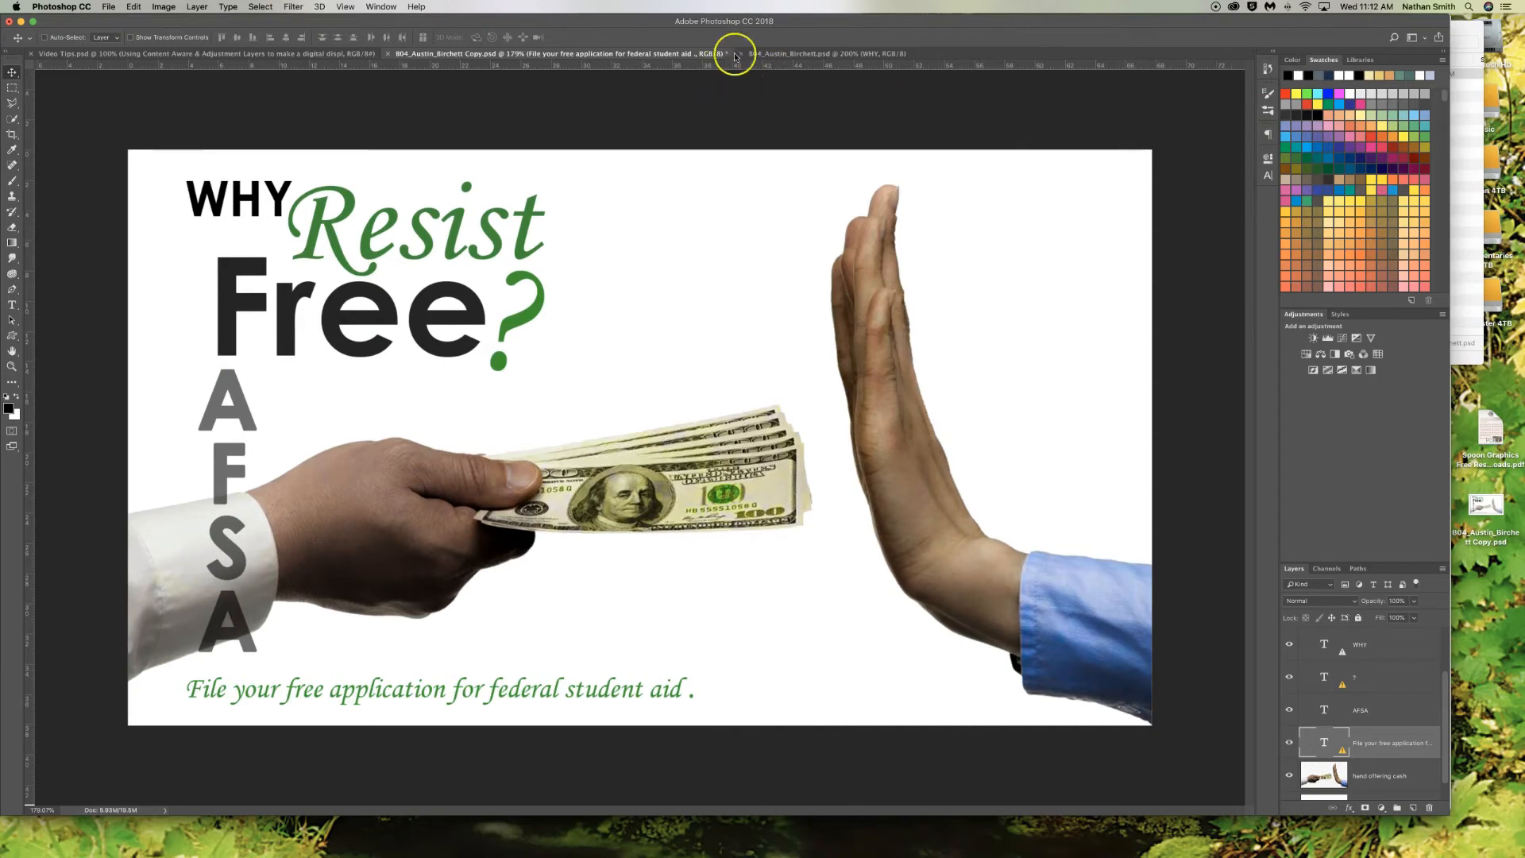
Step: Compare the revised poster with the original version in the other open document
click(775, 54)
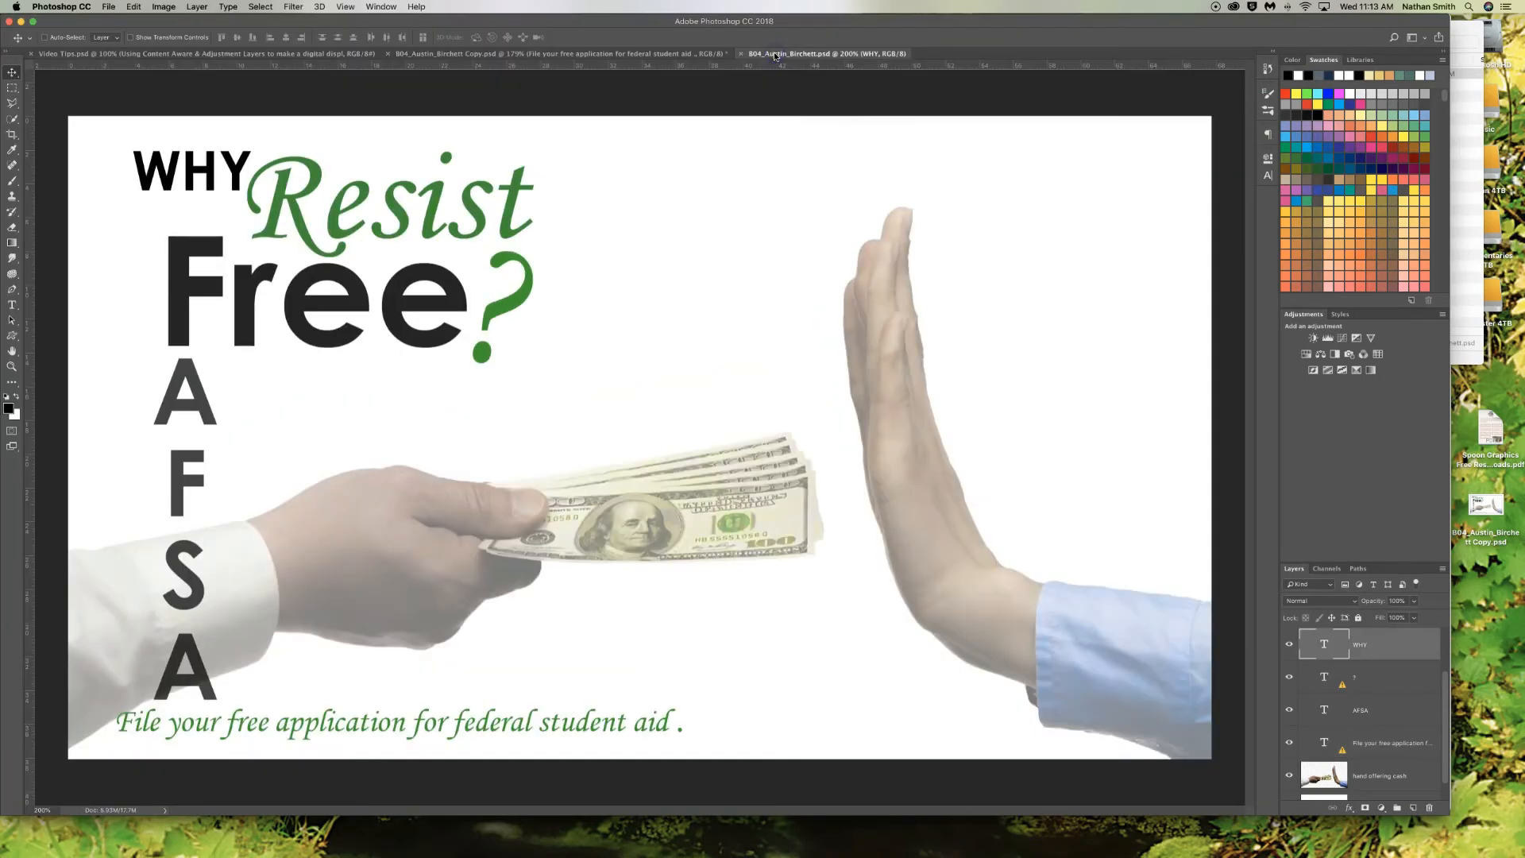
click(658, 54)
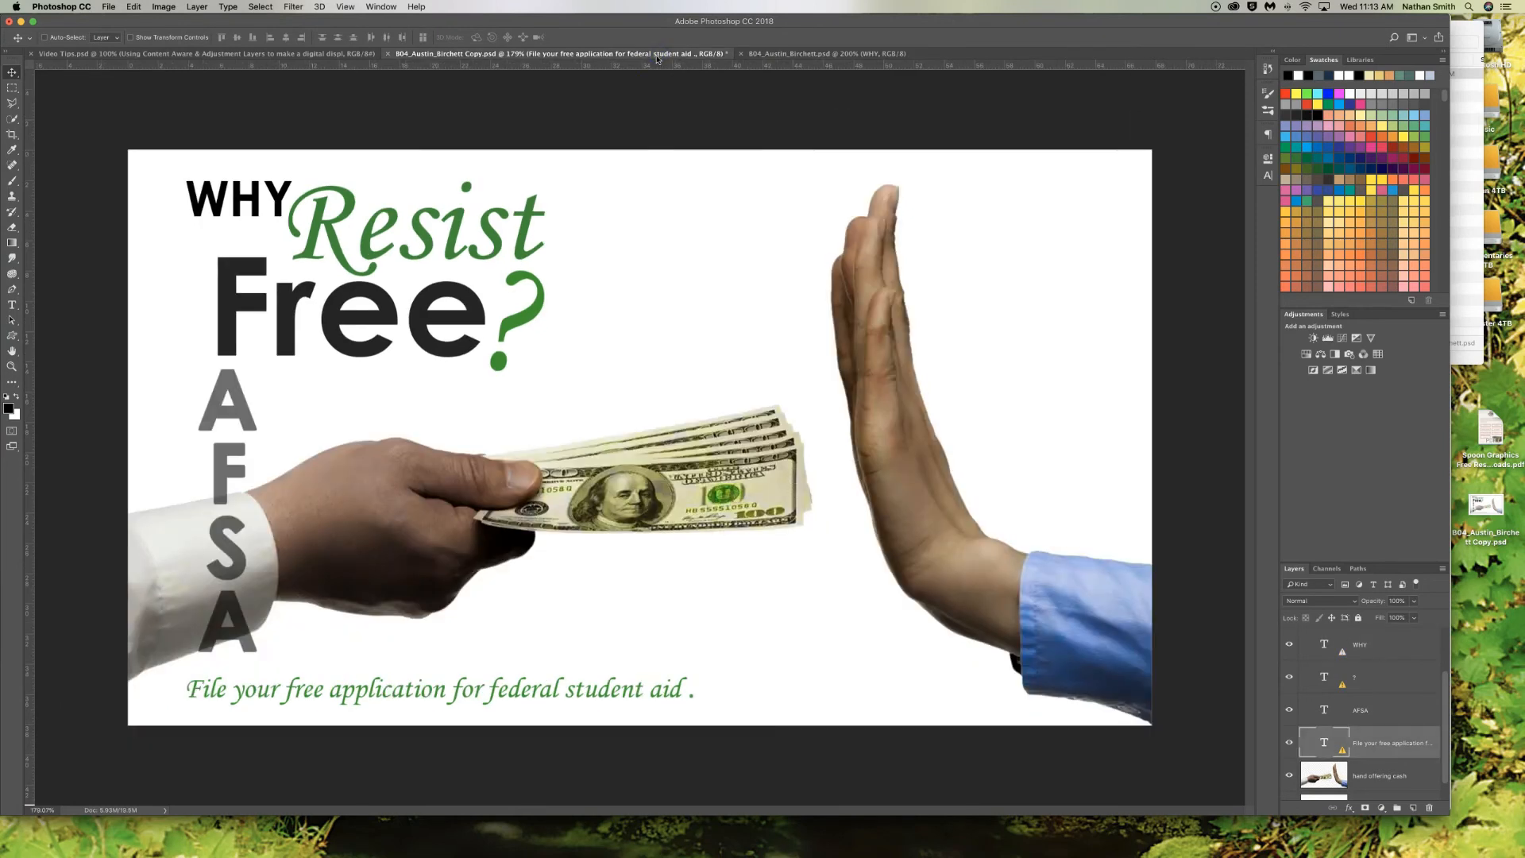
click(598, 237)
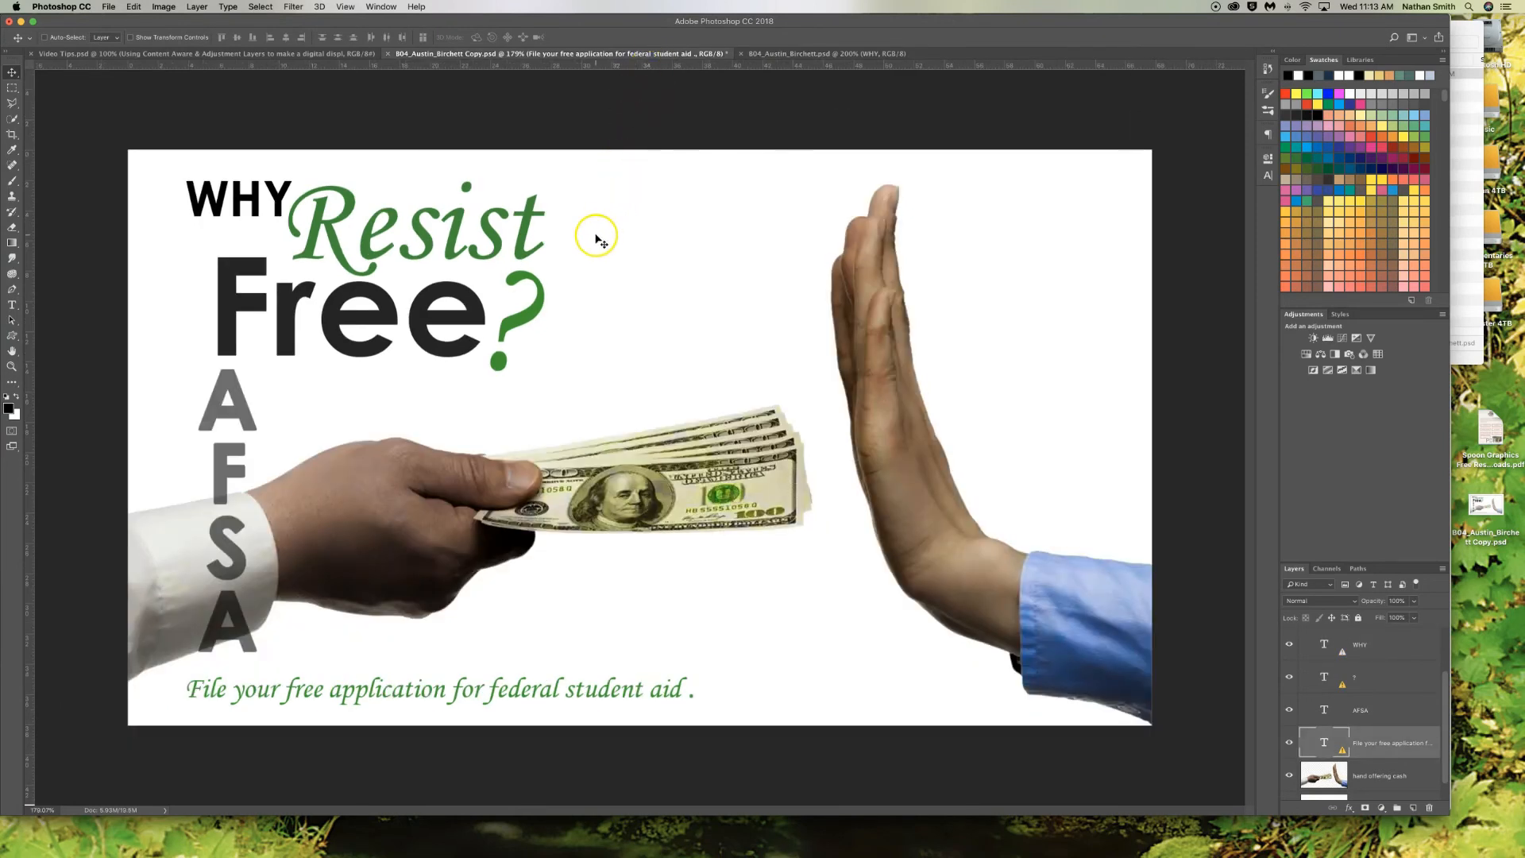